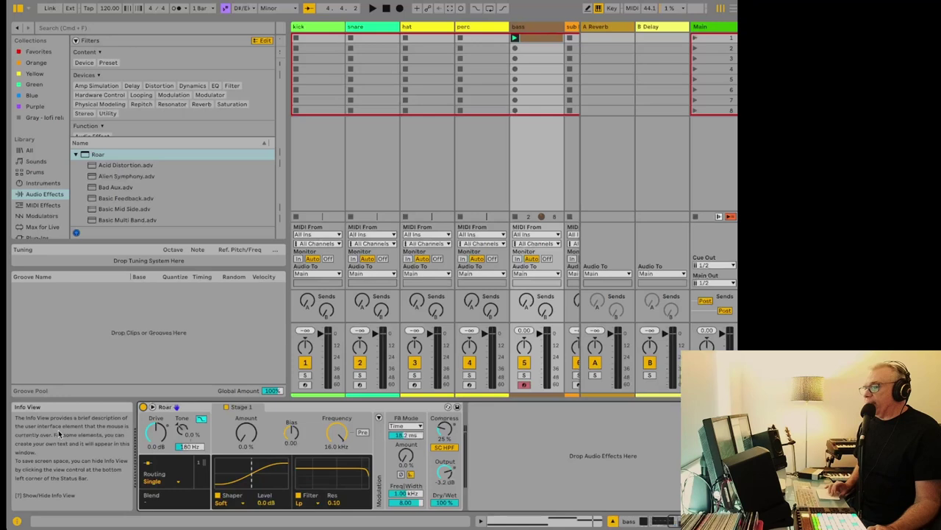
Show Serum's BA-swingy bass-fs window and briefly play the Roar-processed bass, then stop.
{"action": "key", "text": "super+alt+p"}
{"action": "key", "text": "space"}
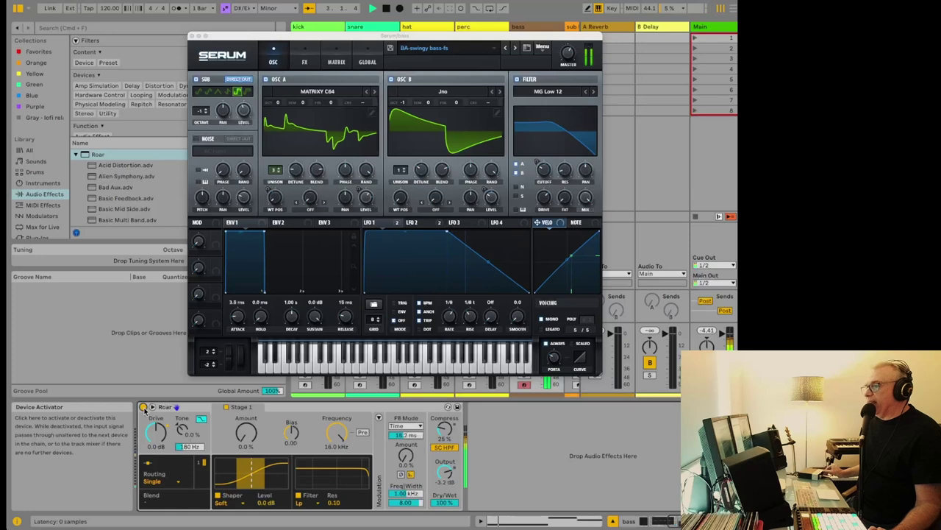
{"action": "key", "text": "space"}
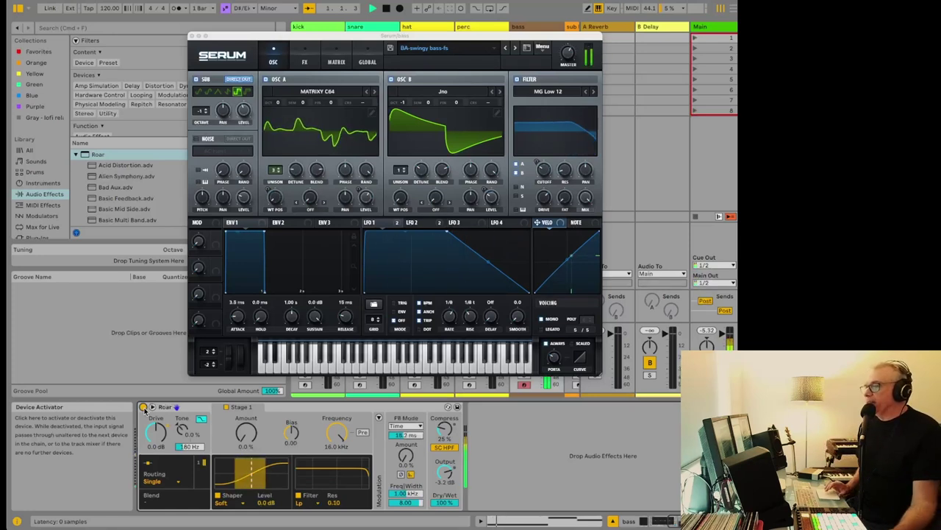
Audition Roar presets Acid Distortion, Alien Symphony and Bad Aux on the bass, then load Basic Feedback.
{"action": "left_click", "coordinate": [105, 166]}
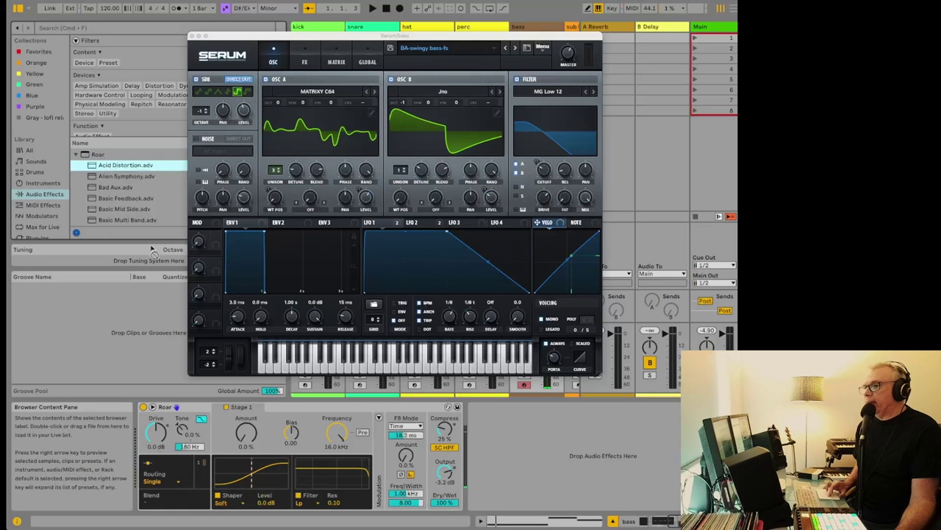
{"action": "key", "text": "space"}
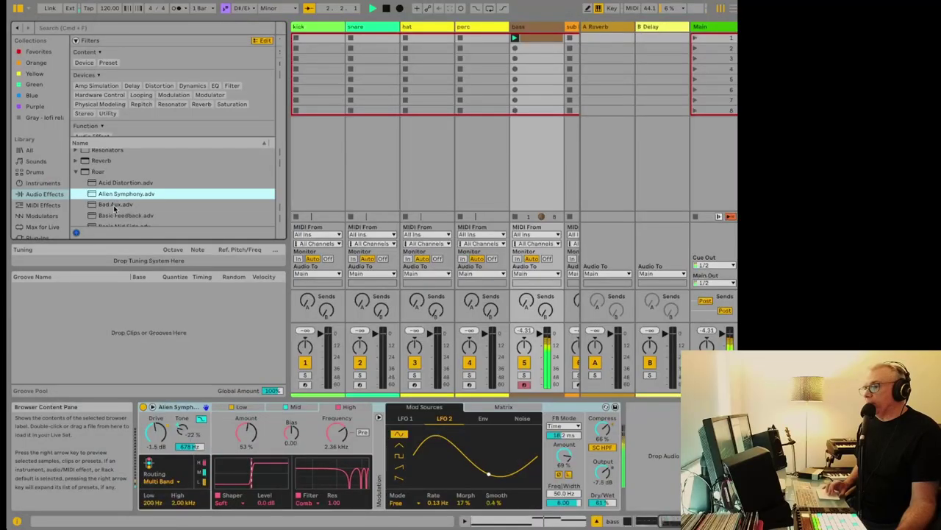
{"action": "double_click", "coordinate": [114, 205]}
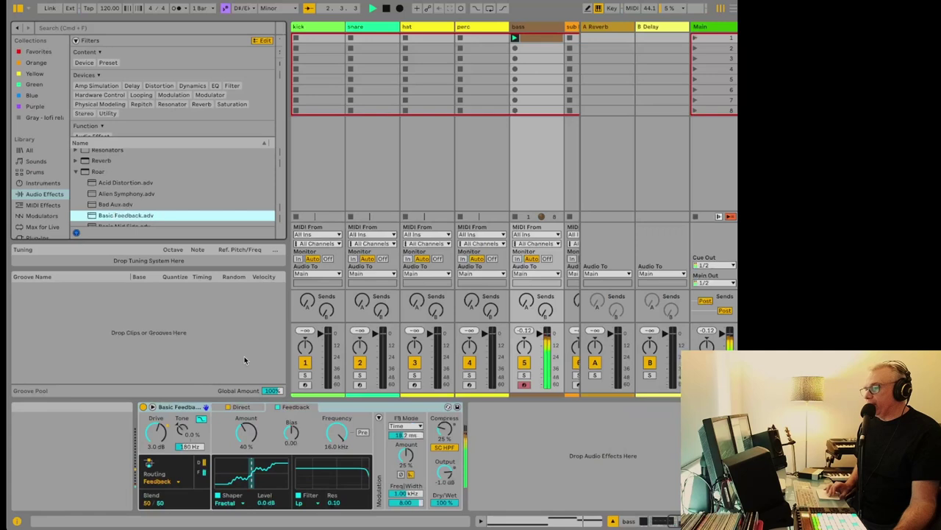
{"action": "left_click", "coordinate": [528, 425]}
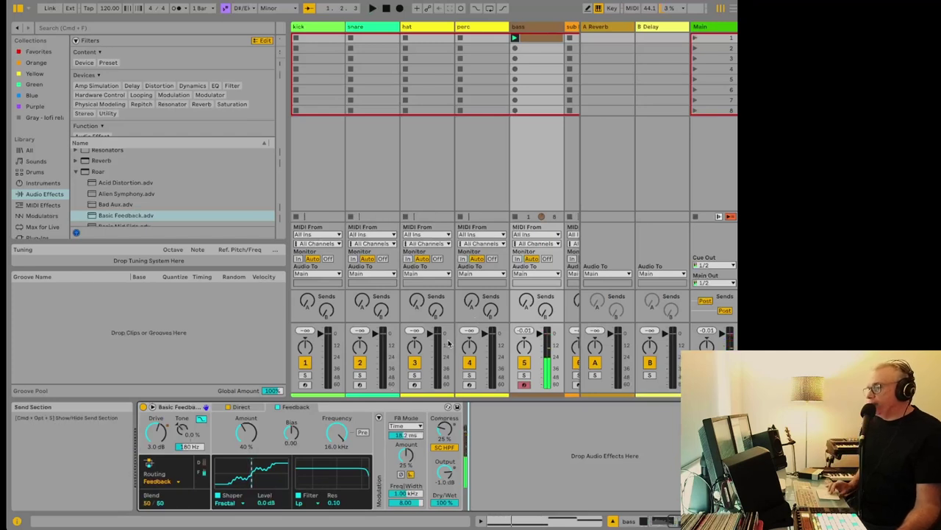
{"action": "left_click", "coordinate": [518, 28]}
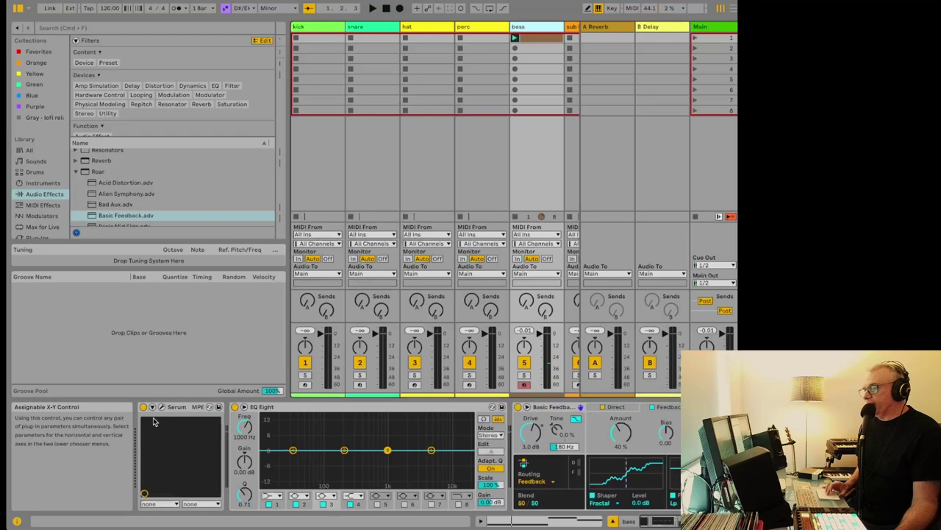
Browse Serum's Matrix and FX pages, then add Auto Filter after Roar with cutoff lowered to 2.05 kHz.
{"action": "left_click", "coordinate": [160, 408]}
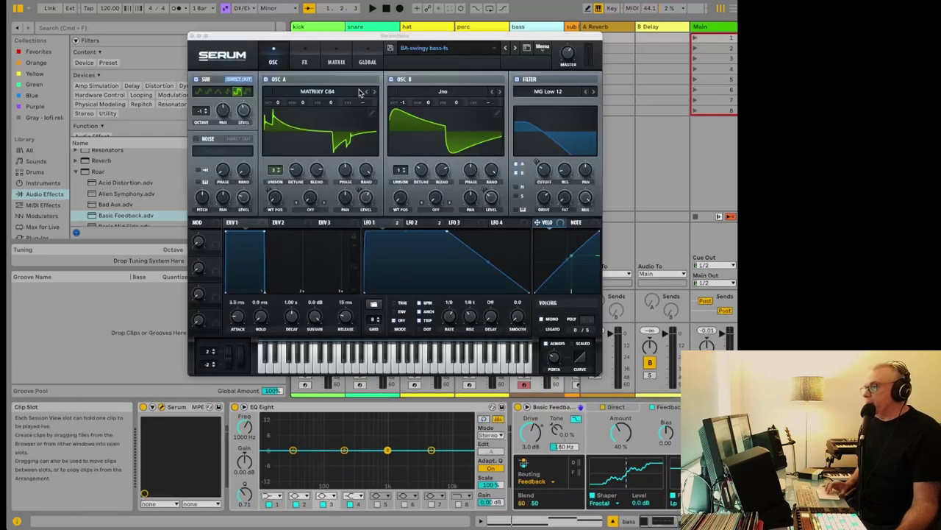
{"action": "left_click", "coordinate": [337, 63]}
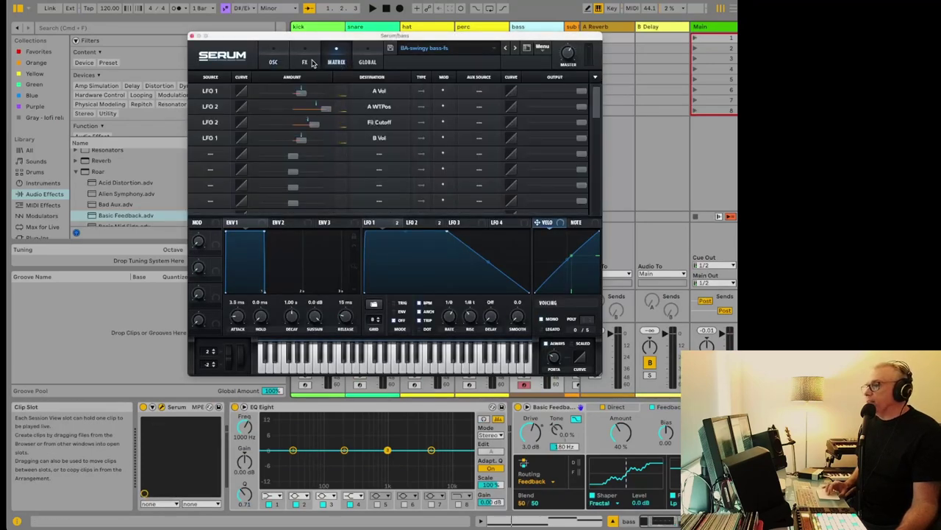
{"action": "left_click", "coordinate": [309, 62]}
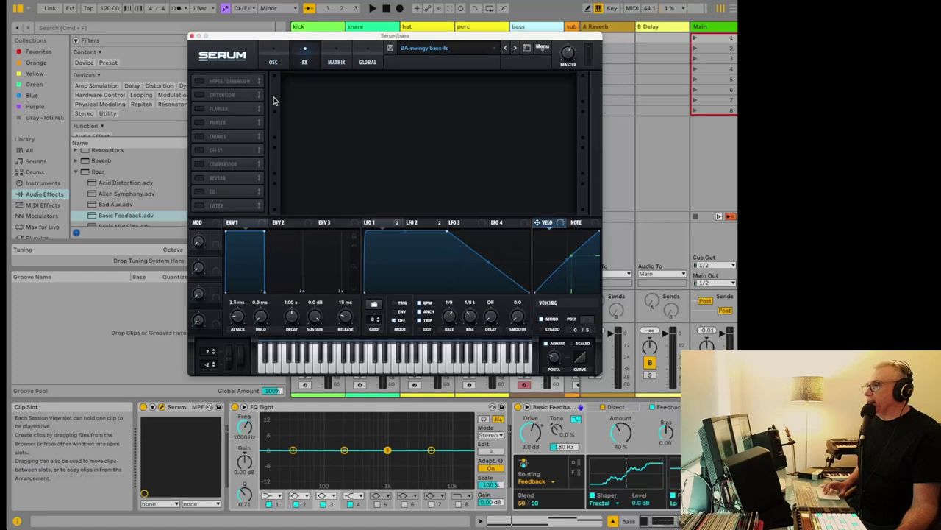
{"action": "left_click", "coordinate": [191, 36]}
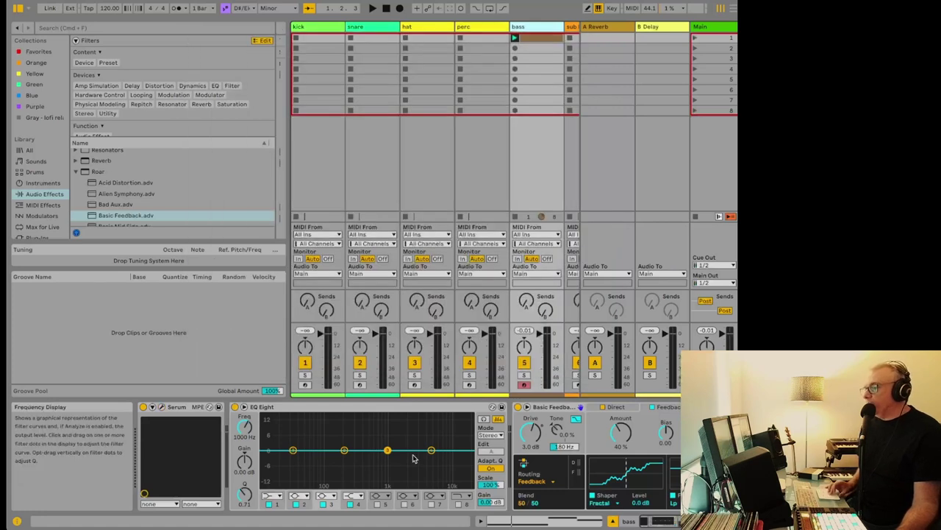
{"action": "scroll", "coordinate": [221, 453], "scroll_direction": "right", "scroll_amount": 5}
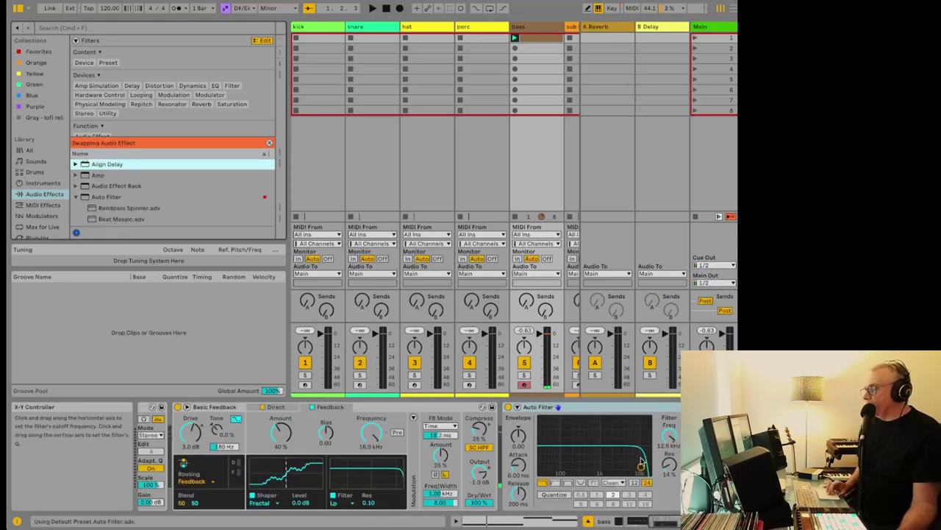
{"action": "left_click_drag", "start_coordinate": [642, 466], "coordinate": [604, 464]}
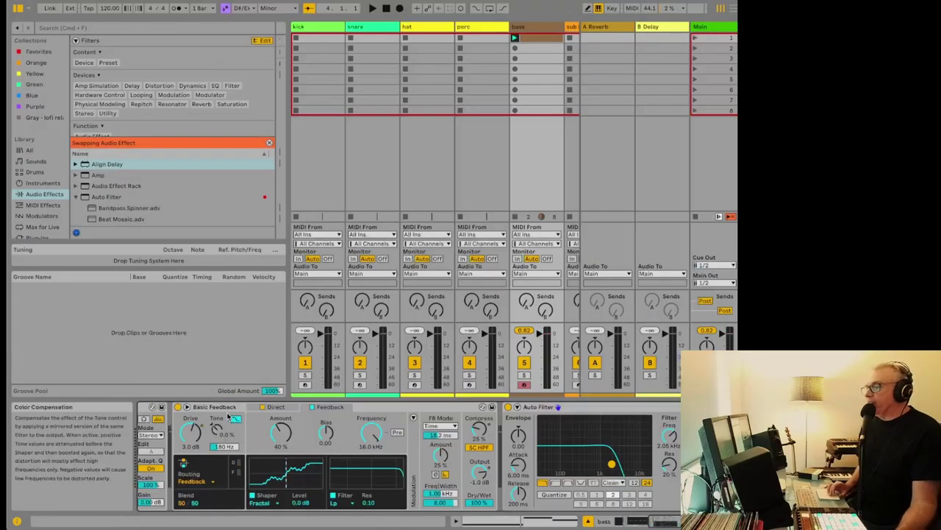
Toggle Roar's expanded stages and Modulation section, then play the bass and turn off the Feedback stage.
{"action": "left_click", "coordinate": [188, 409]}
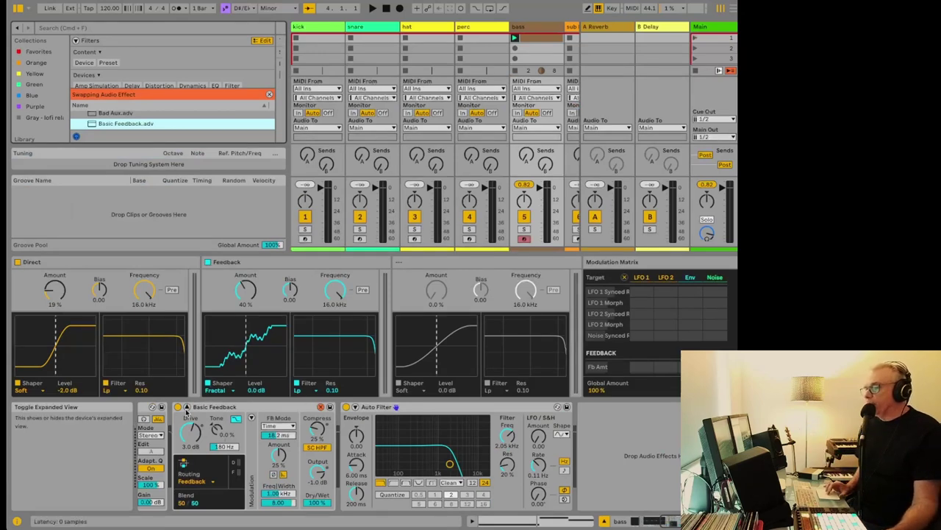
{"action": "left_click", "coordinate": [187, 406]}
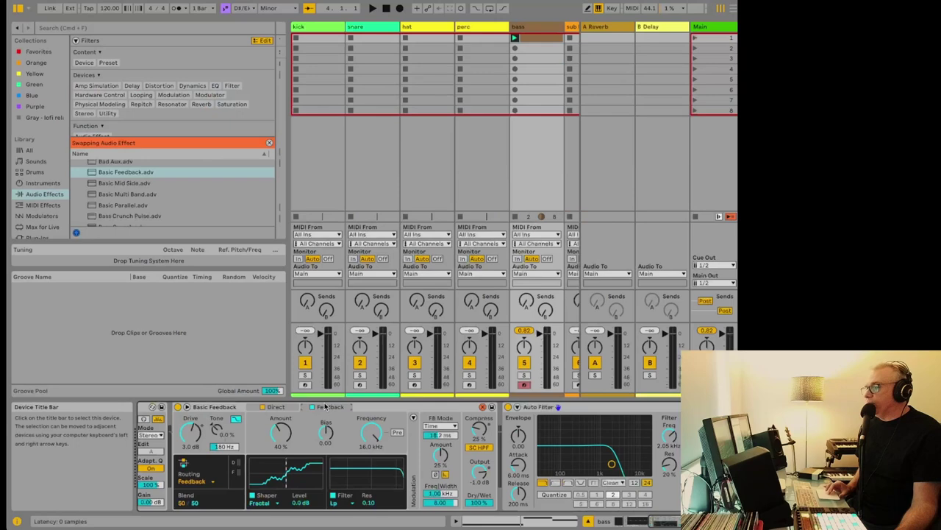
{"action": "left_click", "coordinate": [186, 407]}
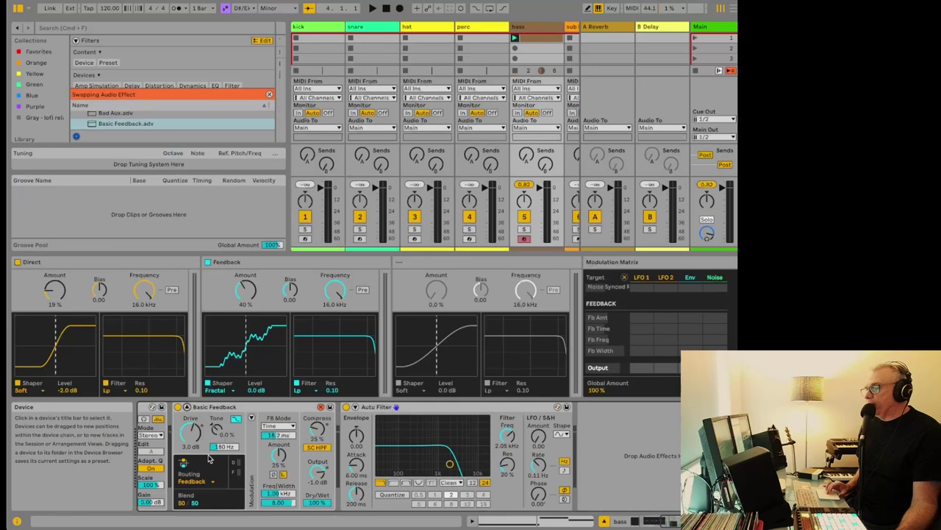
{"action": "left_click", "coordinate": [187, 407]}
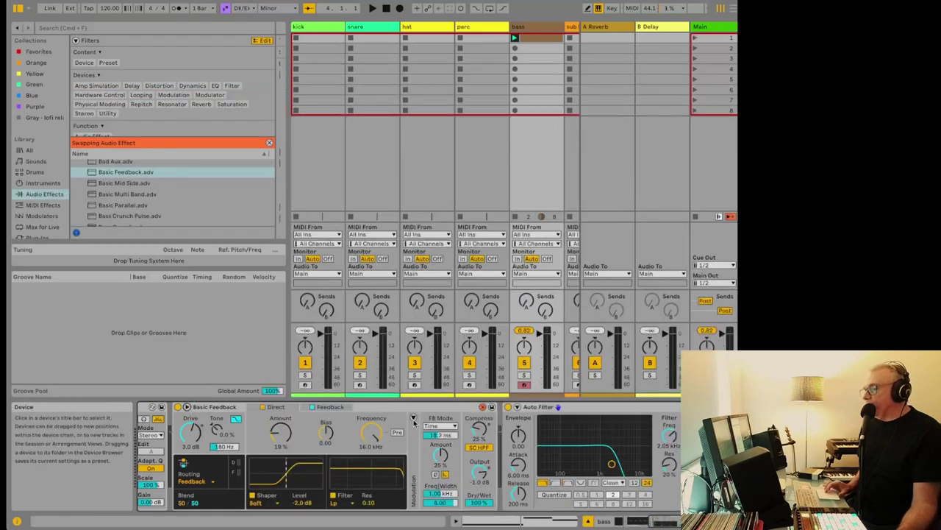
{"action": "left_click", "coordinate": [414, 418]}
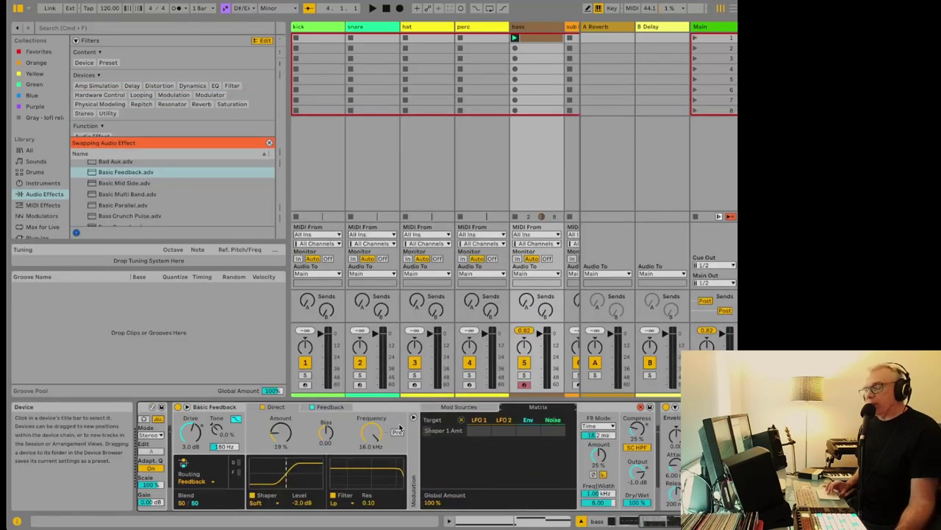
{"action": "left_click", "coordinate": [187, 407]}
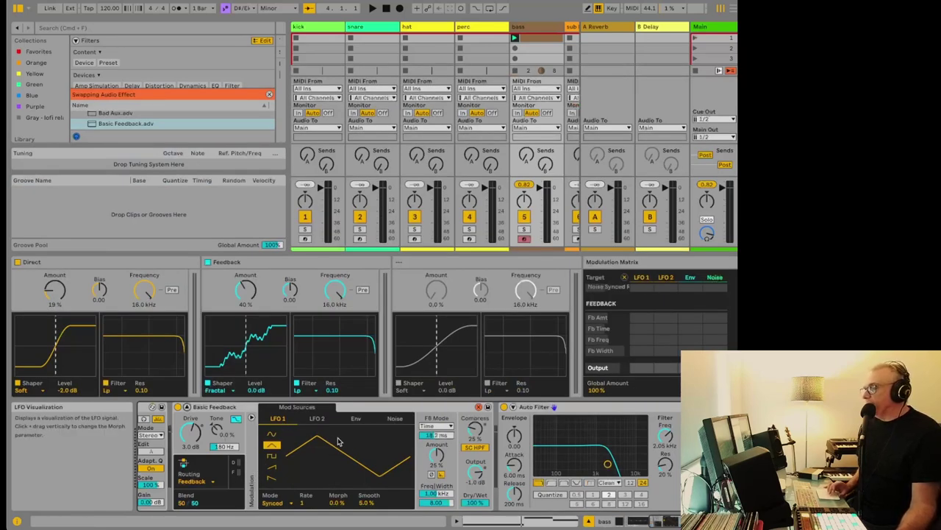
{"action": "key", "text": "space"}
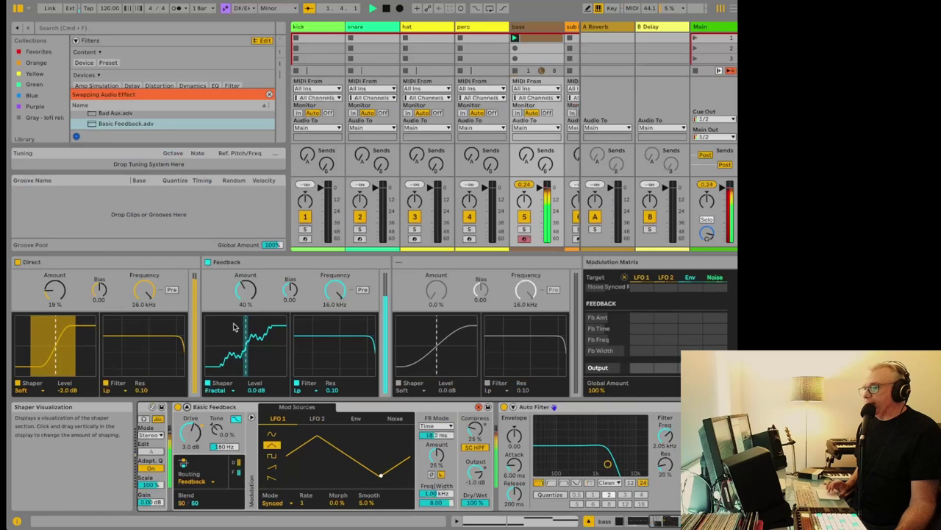
{"action": "left_click", "coordinate": [209, 262]}
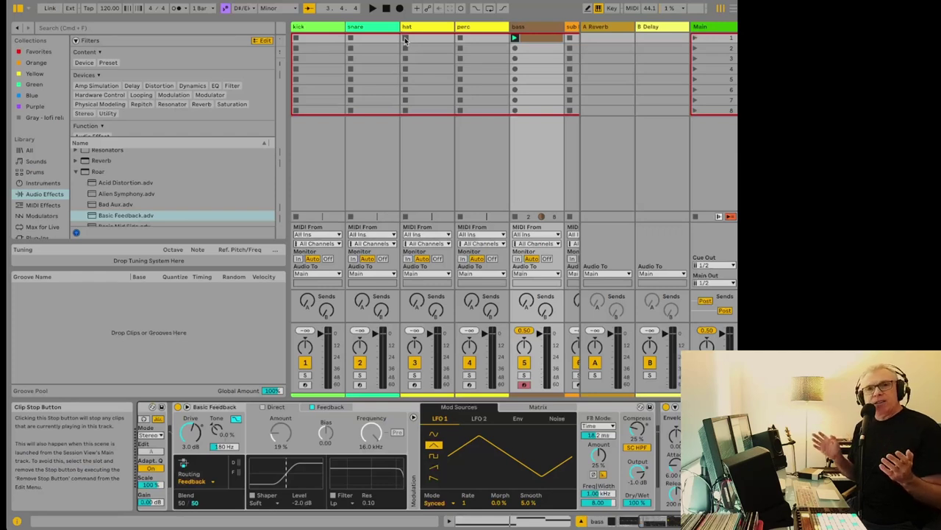
Select the bass track, apply Freeze Track, then Flatten Track from the bass clip's menu.
{"action": "left_click", "coordinate": [541, 27]}
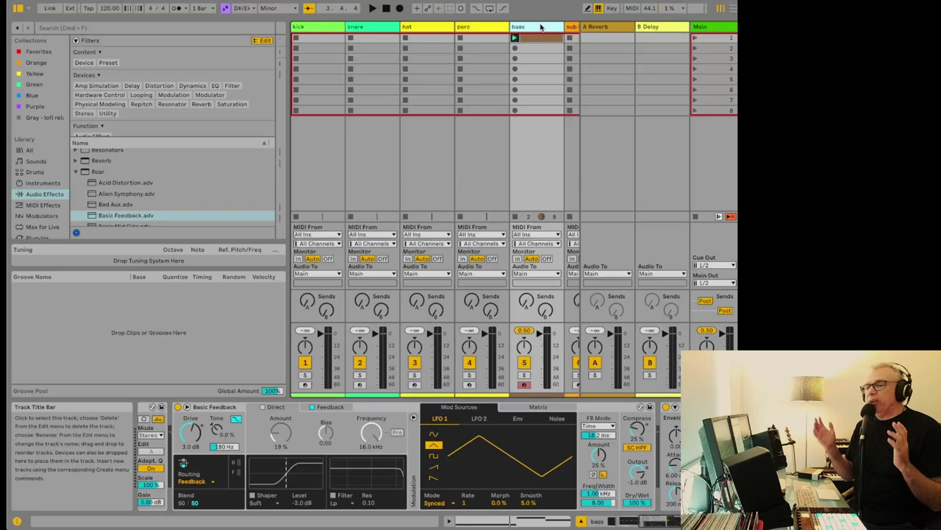
{"action": "right_click", "coordinate": [526, 37]}
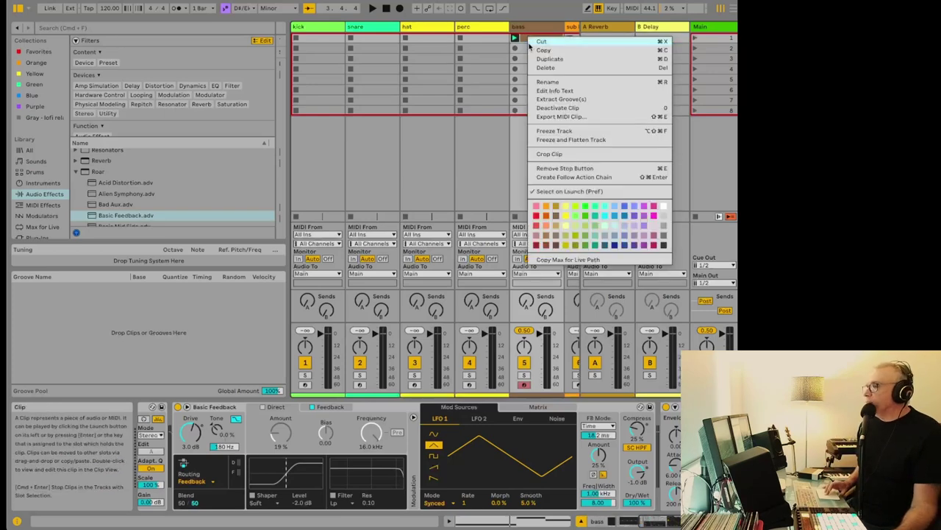
{"action": "left_click", "coordinate": [561, 137]}
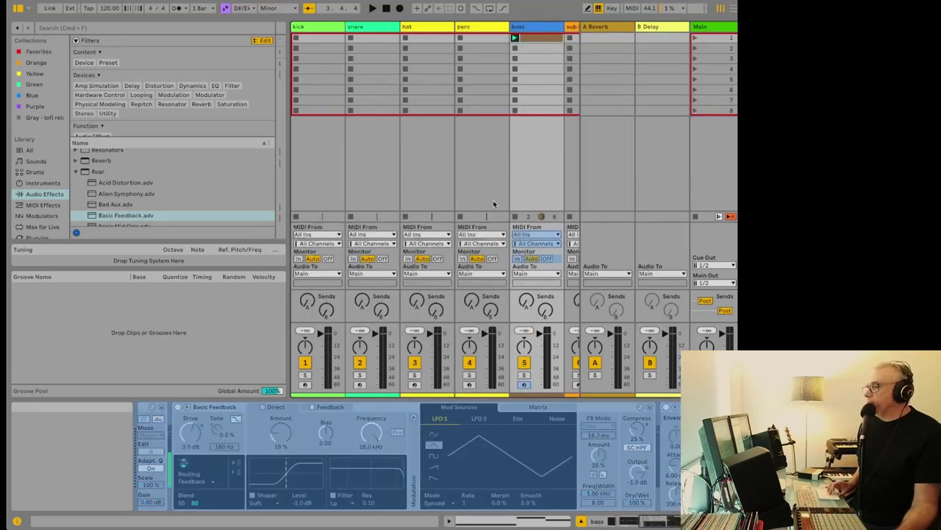
{"action": "right_click", "coordinate": [536, 37]}
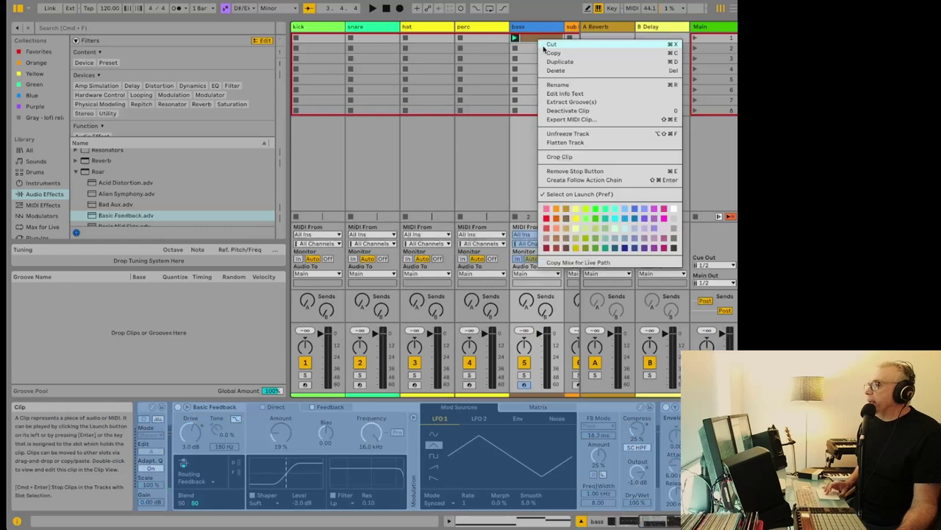
{"action": "left_click", "coordinate": [565, 141]}
Undo the flatten to restore MIDI bass, then Freeze and Flatten it into a 'Freeze bass' audio clip.
{"action": "key", "text": "ctrl+z"}
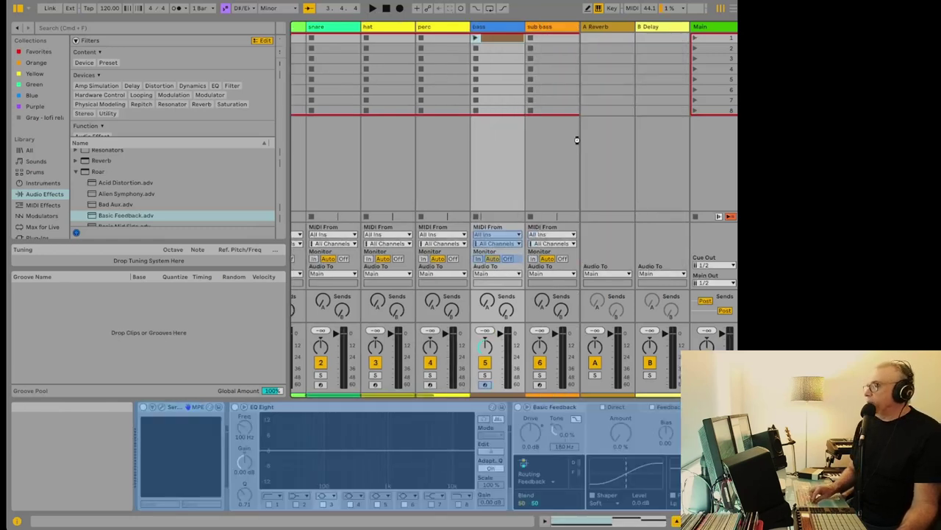
{"action": "right_click", "coordinate": [489, 43]}
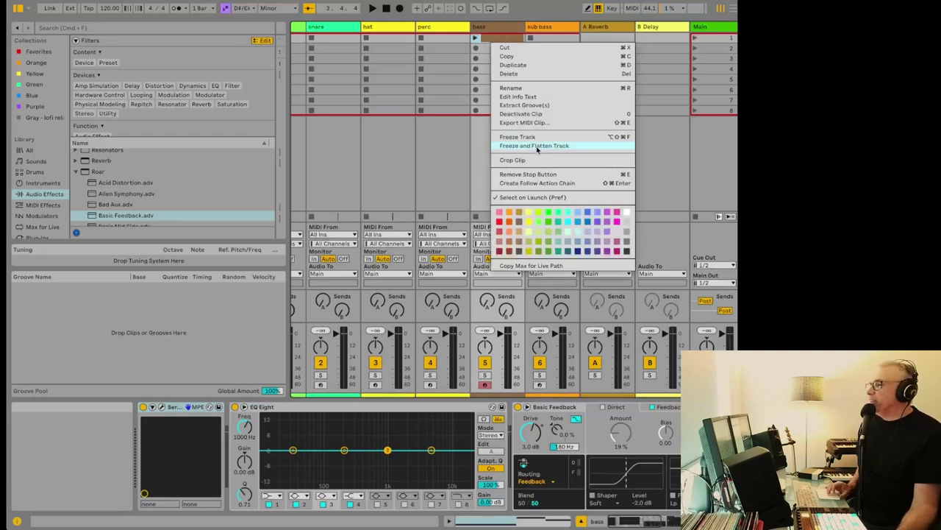
{"action": "left_click", "coordinate": [536, 146]}
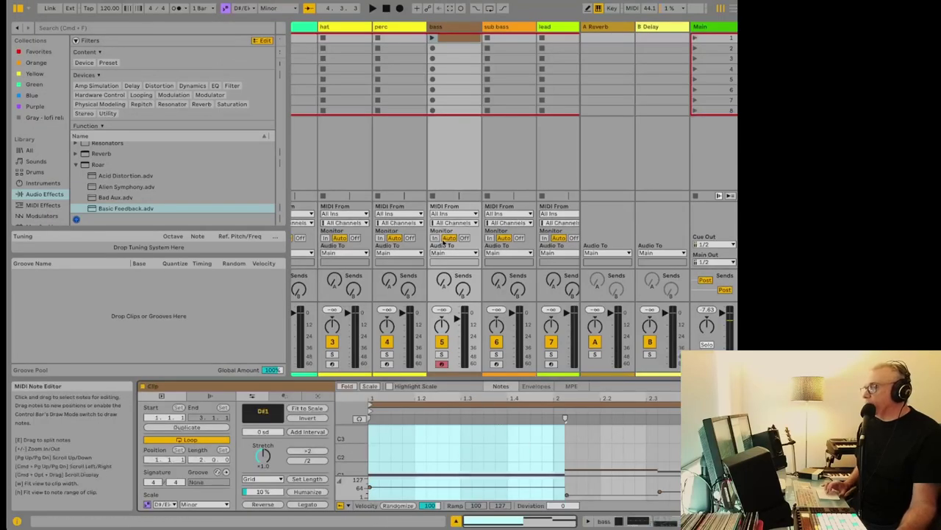
{"action": "right_click", "coordinate": [471, 39]}
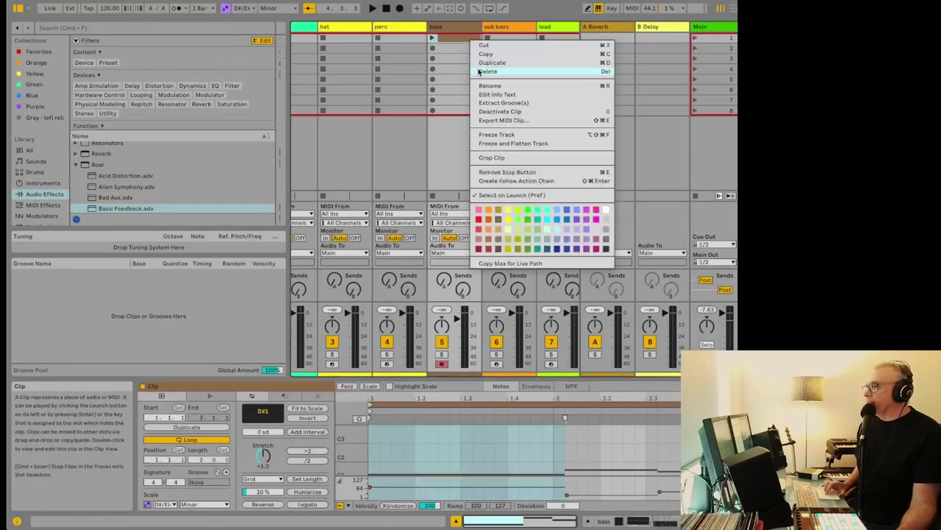
{"action": "left_click", "coordinate": [512, 143]}
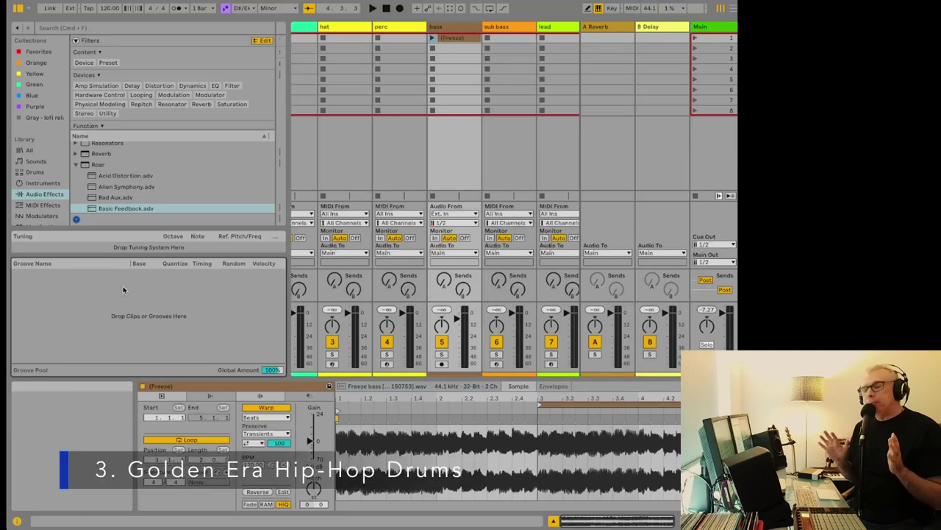
Search the browser for 'gold'.
{"action": "left_click", "coordinate": [68, 28]}
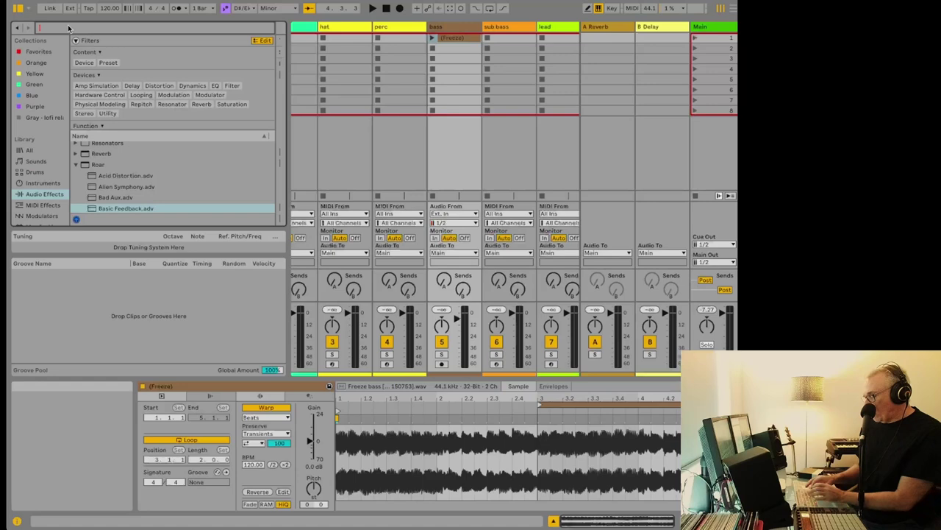
{"action": "type", "text": "gol"}
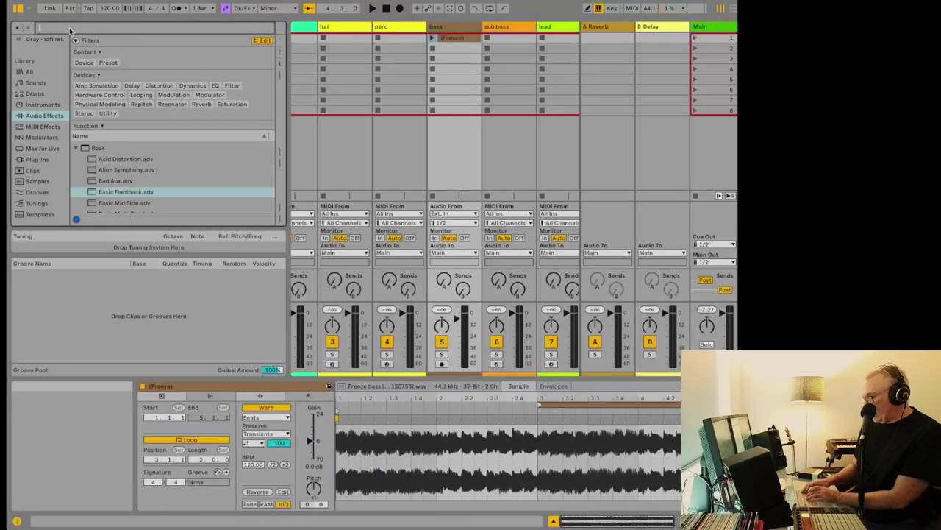
{"action": "type", "text": "gold"}
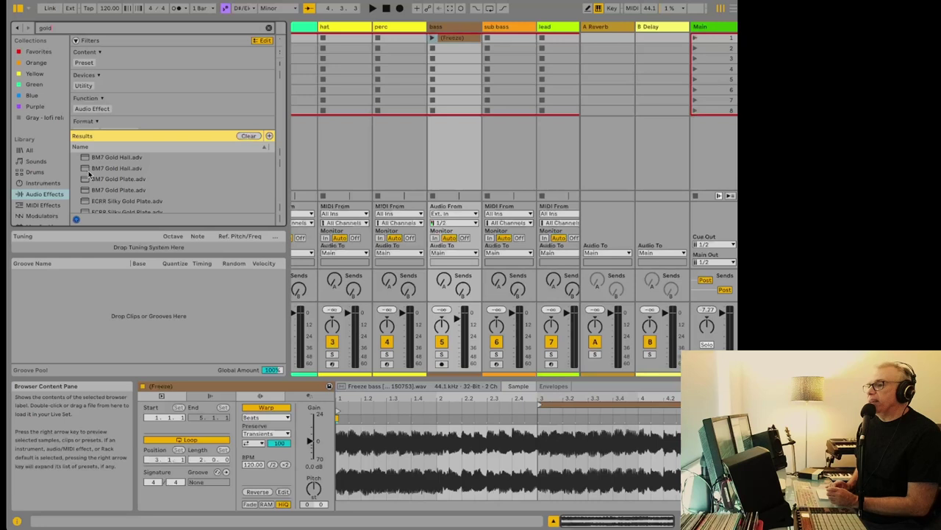
{"action": "scroll", "coordinate": [29, 179], "scroll_direction": "down", "scroll_amount": 7}
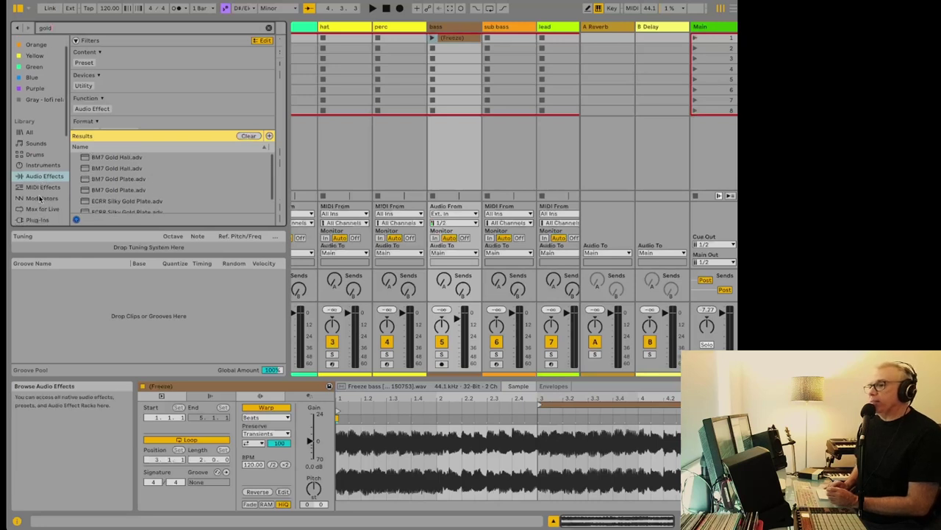
In Packs, expand the available packs and install Golden Era Hip-Hop Drums.
{"action": "left_click", "coordinate": [31, 170]}
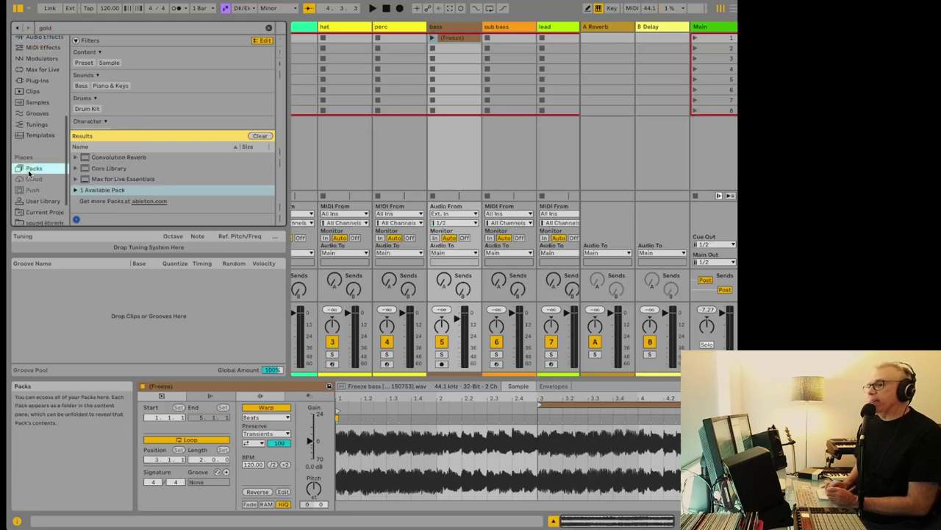
{"action": "left_click", "coordinate": [101, 191]}
{"action": "left_click", "coordinate": [235, 205]}
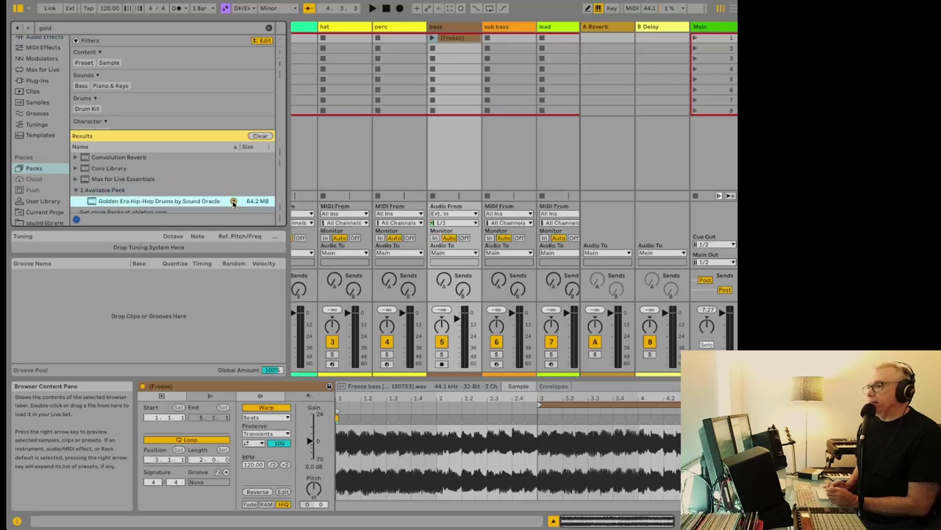
{"action": "left_click", "coordinate": [221, 202]}
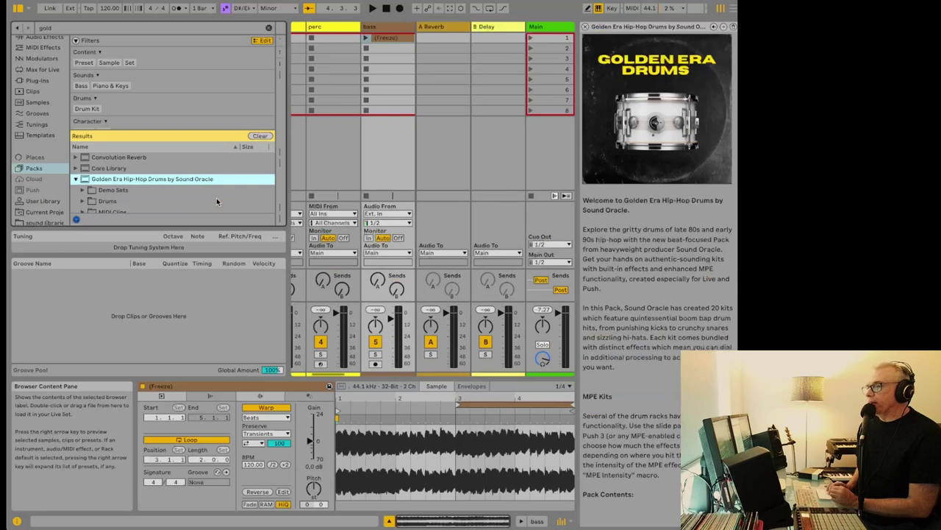
Expand the pack's MIDI Clips and Drums folders, then open and collapse the MPE Kits folder.
{"action": "scroll", "coordinate": [118, 193], "scroll_direction": "down", "scroll_amount": 2}
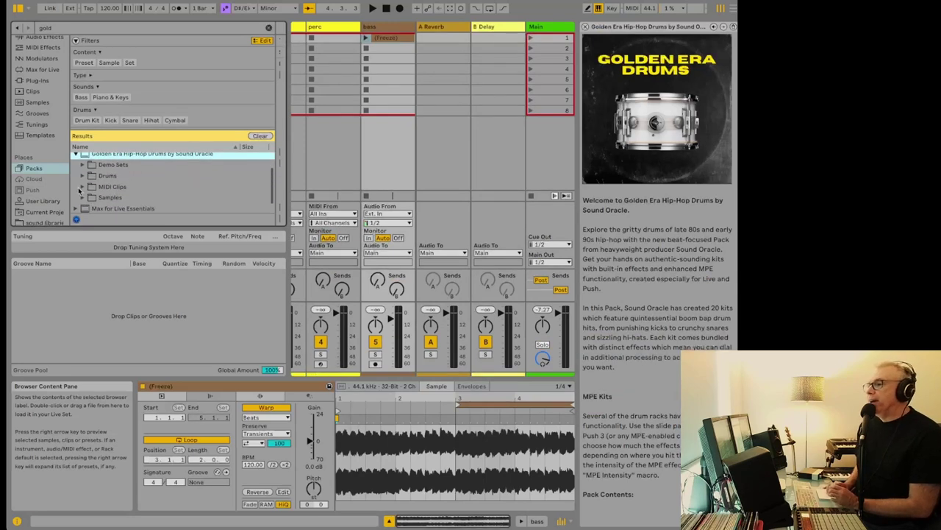
{"action": "left_click", "coordinate": [82, 187]}
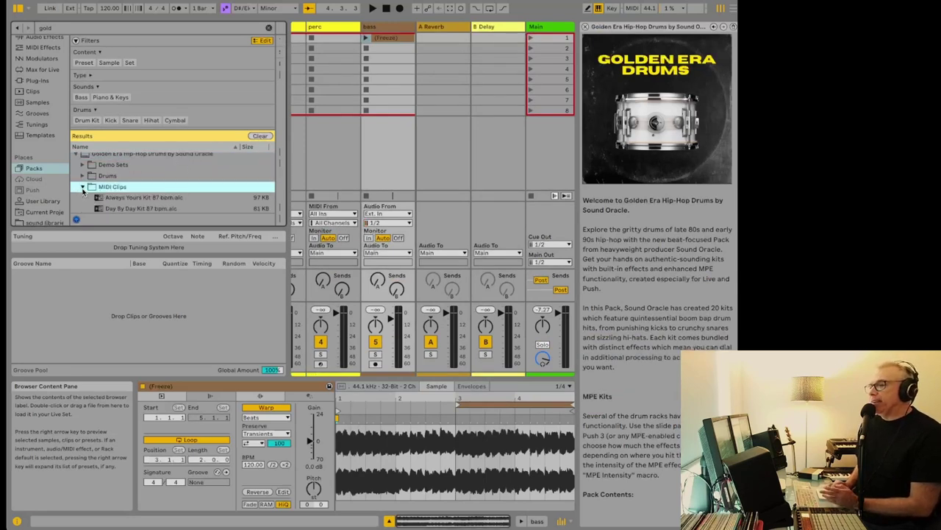
{"action": "scroll", "coordinate": [83, 190], "scroll_direction": "up", "scroll_amount": 3}
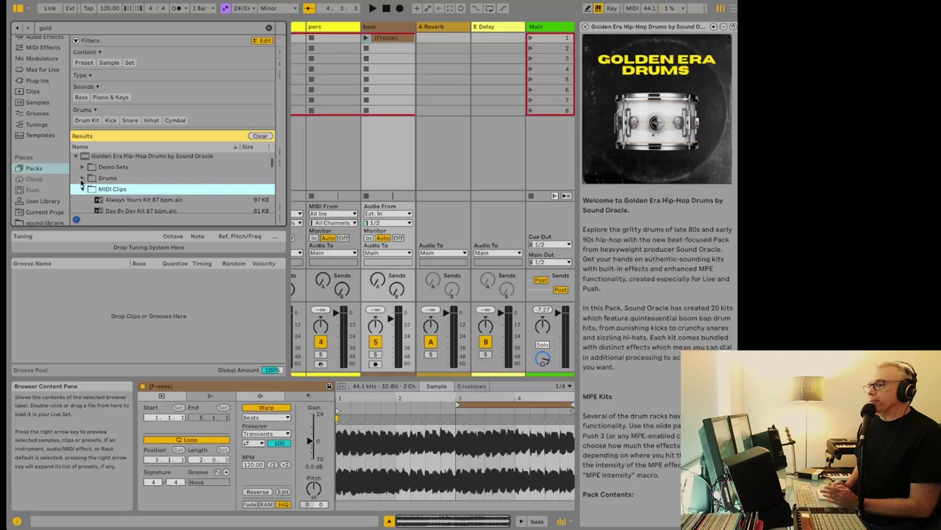
{"action": "left_click", "coordinate": [81, 178]}
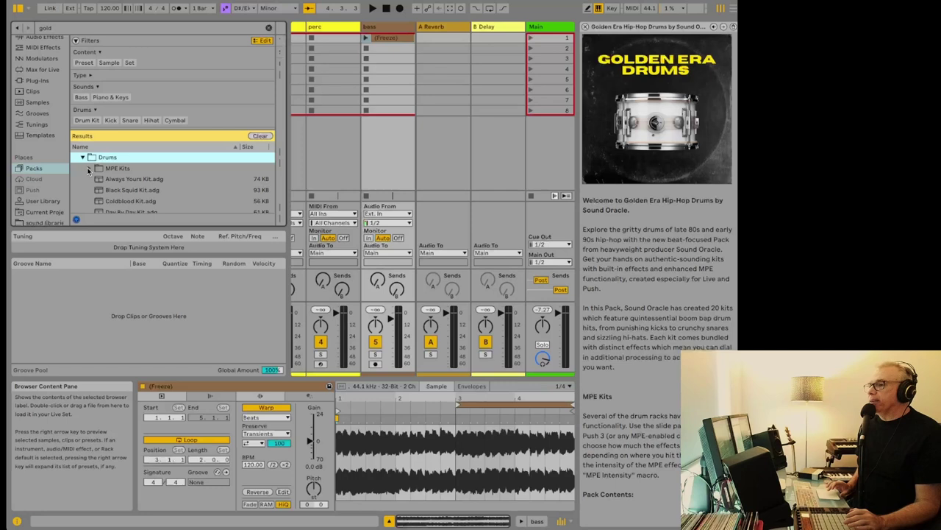
{"action": "left_click", "coordinate": [87, 168]}
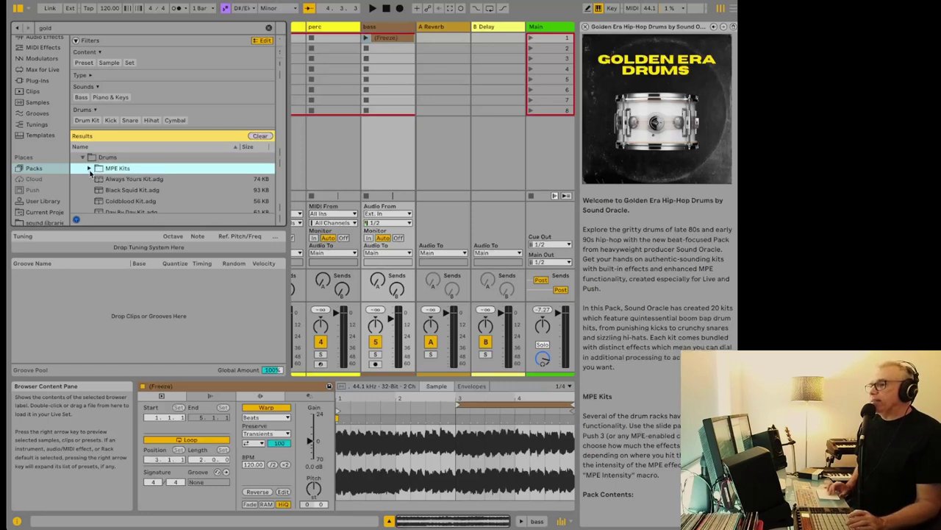
{"action": "scroll", "coordinate": [90, 177], "scroll_direction": "down", "scroll_amount": 3}
{"action": "scroll", "coordinate": [91, 194], "scroll_direction": "up", "scroll_amount": 4}
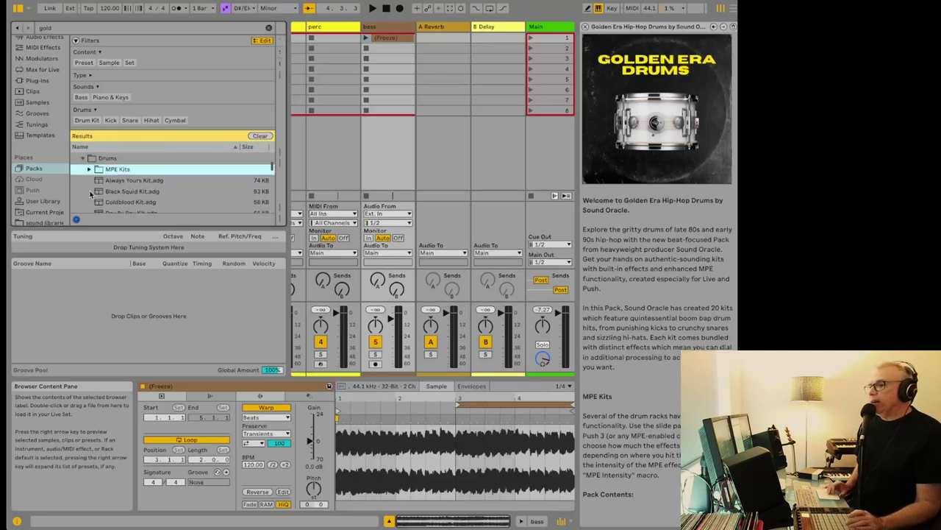
{"action": "left_click", "coordinate": [89, 170]}
{"action": "left_click", "coordinate": [89, 170]}
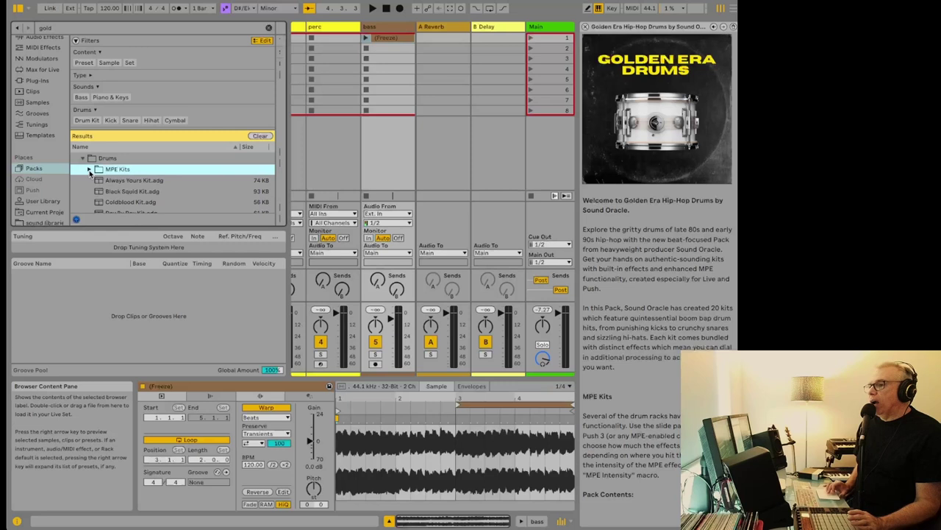
Launch the Day By Day Kit's Lo Life, Hi Life and Broxo macro variations in turn, then select Coldblood Kit.
{"action": "left_click", "coordinate": [129, 202]}
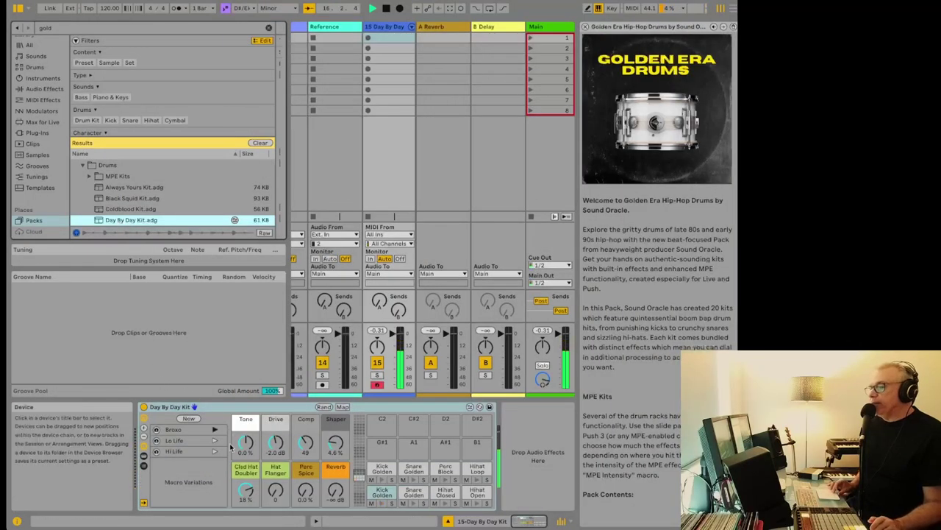
{"action": "left_click", "coordinate": [214, 441]}
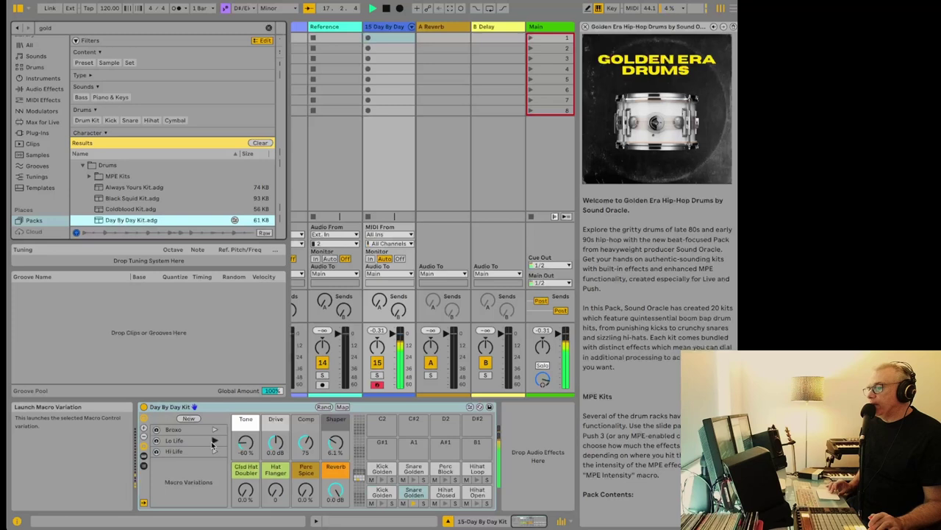
{"action": "left_click", "coordinate": [214, 451]}
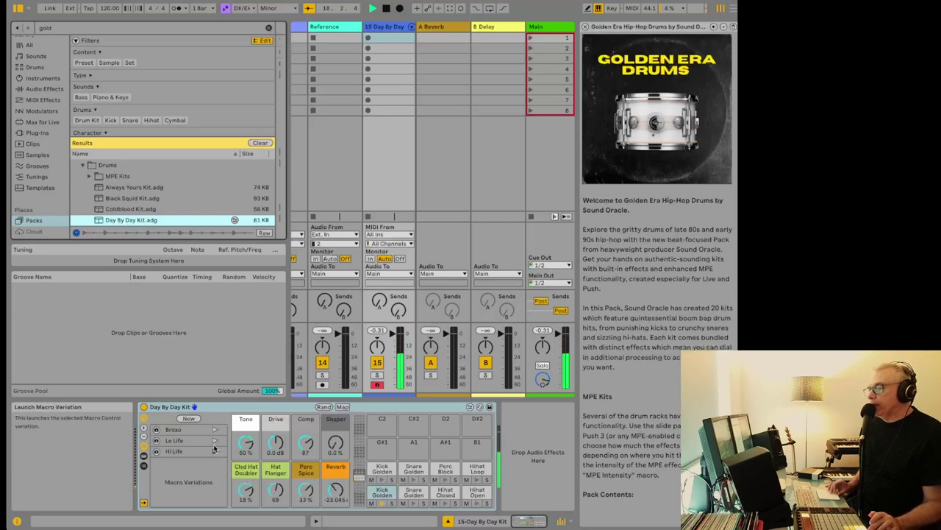
{"action": "left_click", "coordinate": [214, 431]}
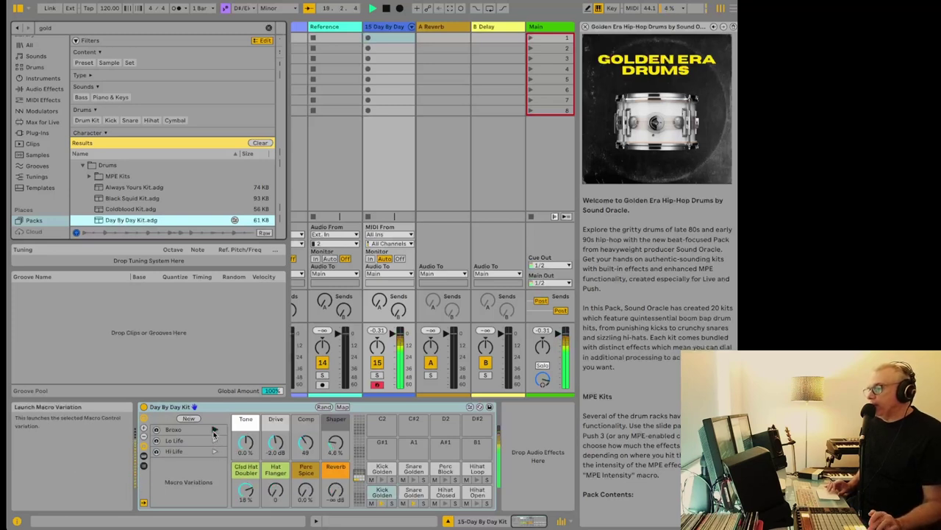
{"action": "left_click", "coordinate": [214, 431]}
{"action": "left_click", "coordinate": [214, 451]}
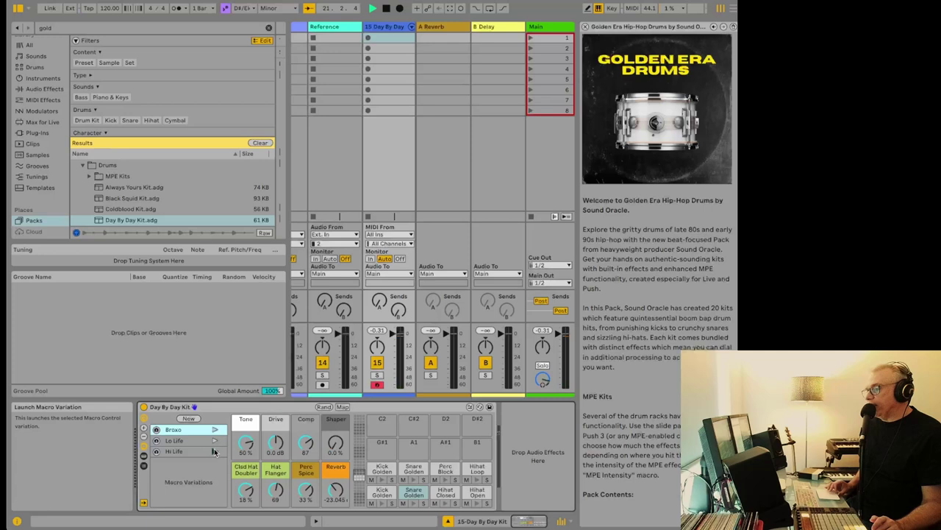
{"action": "left_click", "coordinate": [214, 440]}
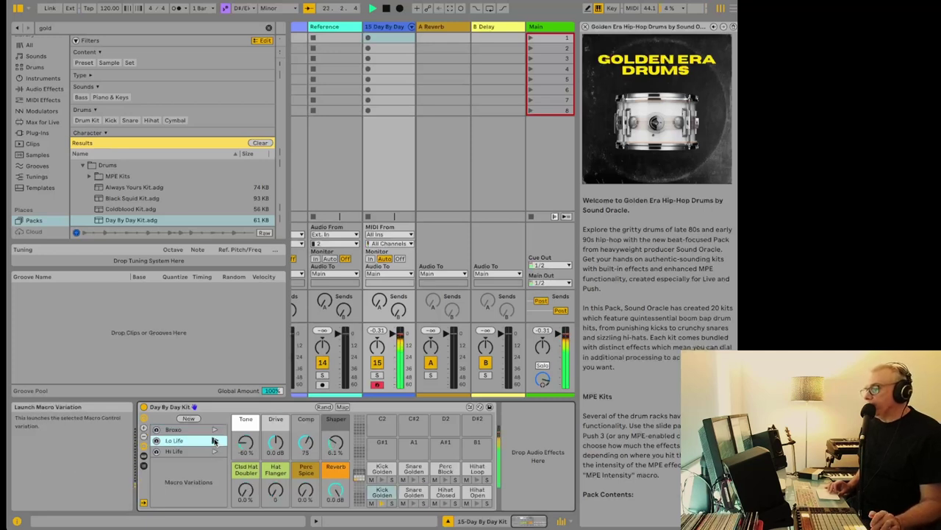
{"action": "left_click", "coordinate": [214, 440]}
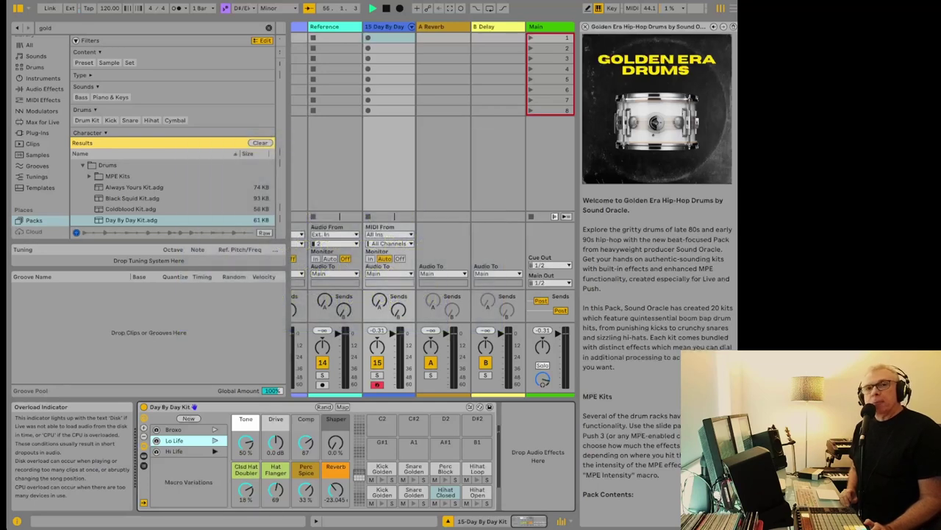
{"action": "left_click", "coordinate": [130, 209]}
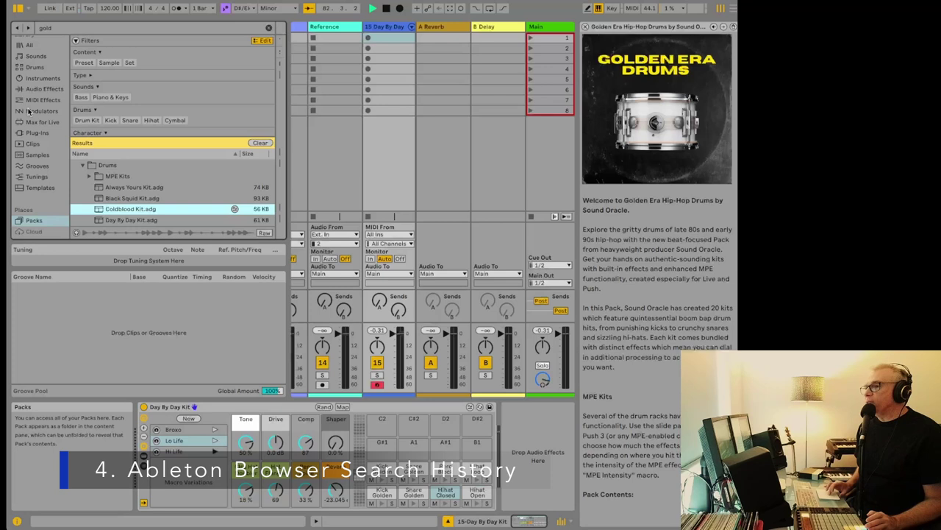
Step back through browser history to the Audio Effects list showing Roar presets like Alien Symphony.
{"action": "left_click", "coordinate": [54, 27]}
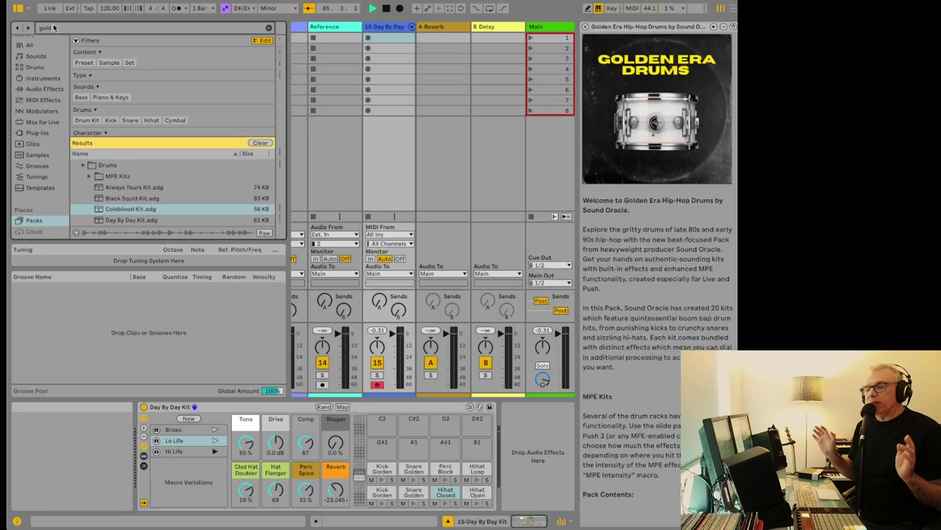
{"action": "left_click", "coordinate": [17, 28]}
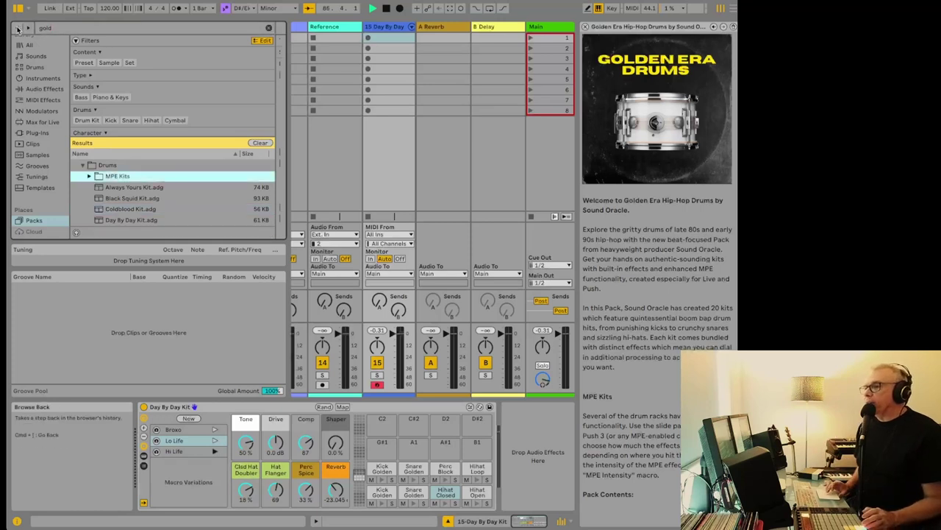
{"action": "left_click", "coordinate": [17, 28]}
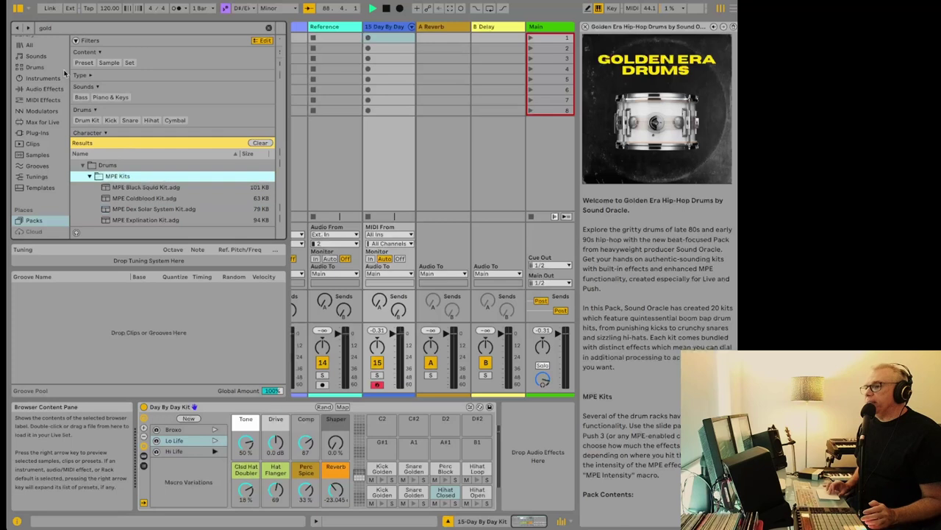
{"action": "left_click", "coordinate": [17, 29]}
{"action": "left_click", "coordinate": [28, 30]}
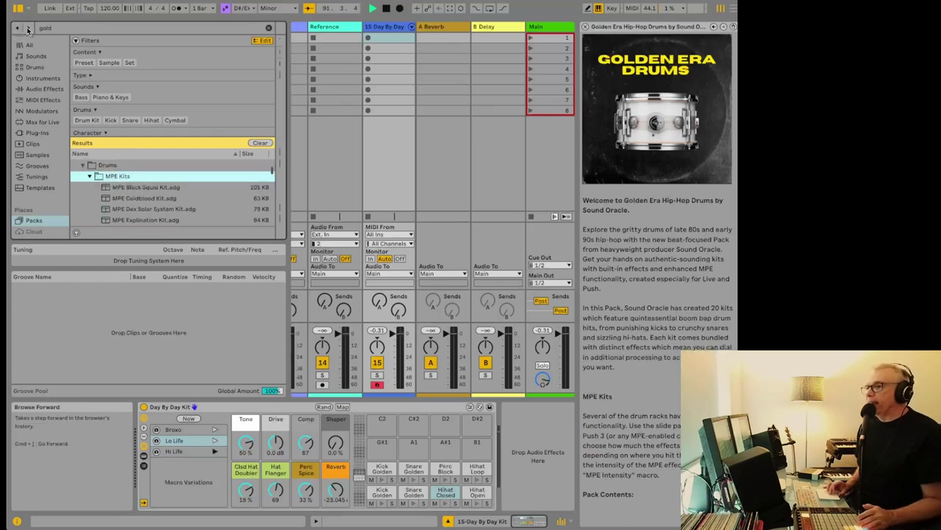
{"action": "left_click", "coordinate": [16, 30]}
{"action": "left_click", "coordinate": [16, 30]}
{"action": "left_click", "coordinate": [15, 31]}
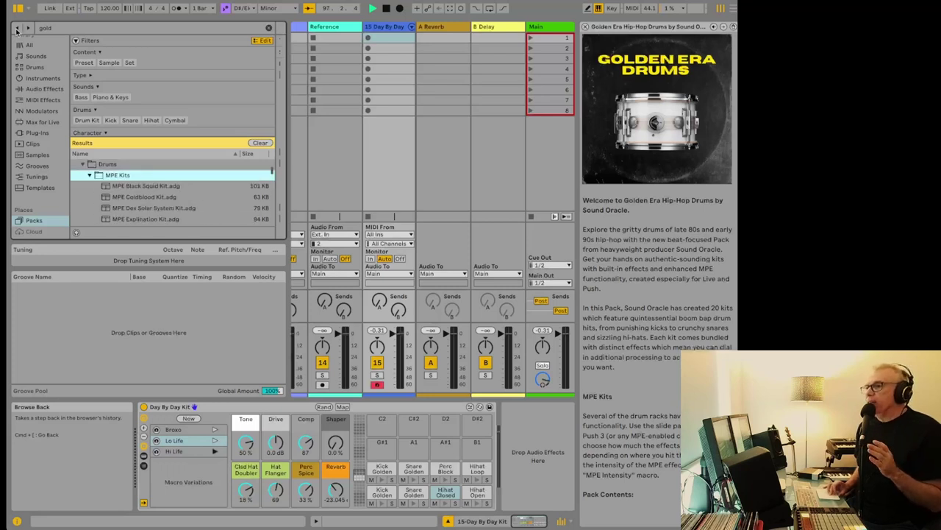
{"action": "left_click", "coordinate": [15, 30]}
{"action": "left_click", "coordinate": [14, 30]}
Search 'meld' and load Meld on track 15 with the B-Stock preset.
{"action": "left_click", "coordinate": [14, 31]}
{"action": "left_click", "coordinate": [15, 30]}
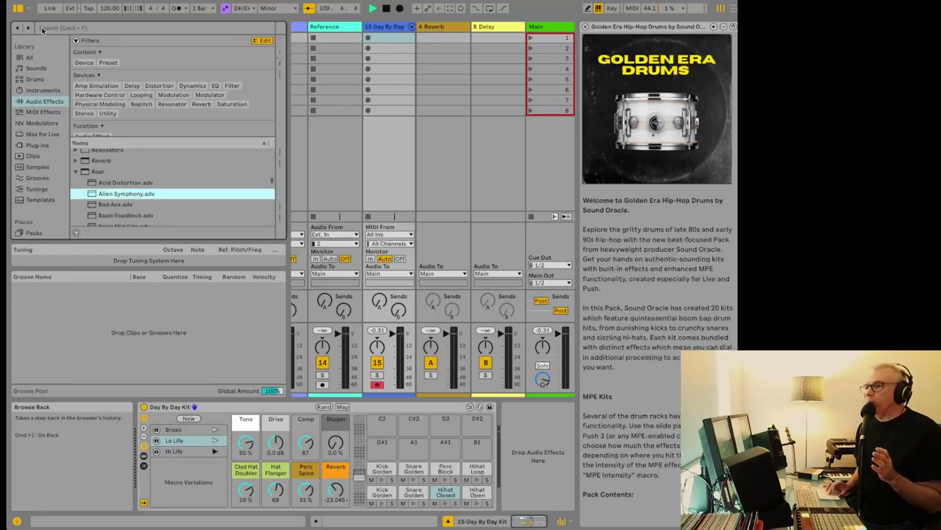
{"action": "left_click", "coordinate": [58, 30]}
{"action": "type", "text": "meld"}
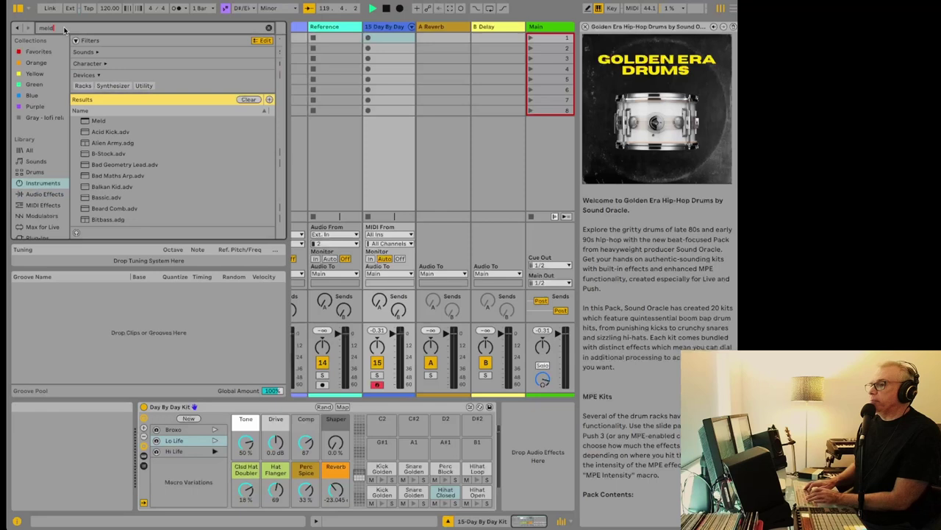
{"action": "double_click", "coordinate": [82, 121]}
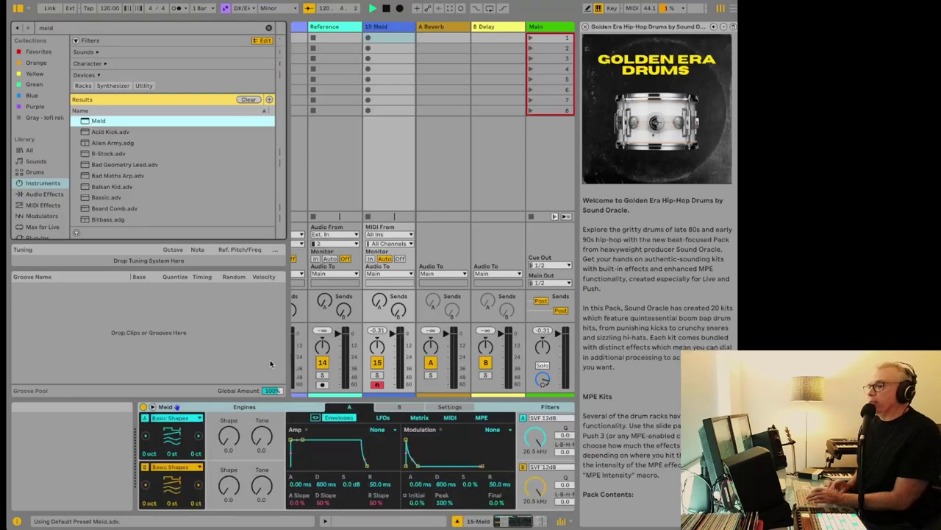
{"action": "left_click", "coordinate": [149, 154]}
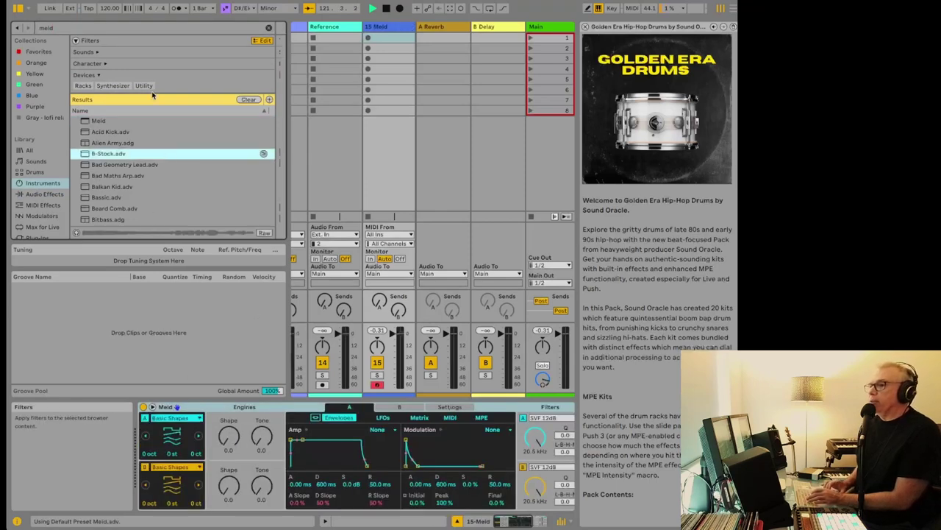
{"action": "double_click", "coordinate": [149, 155]}
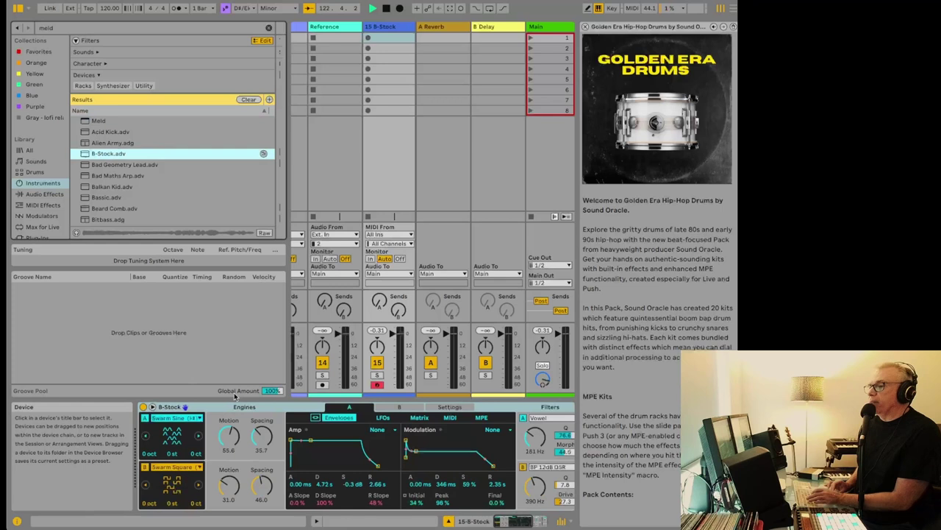
Search 'compr' in Audio Effects and load Compressor after the B-Stock instrument.
{"action": "left_click", "coordinate": [122, 31]}
{"action": "key", "text": "BackSpace"}
{"action": "key", "text": "BackSpace"}
{"action": "key", "text": "BackSpace"}
{"action": "key", "text": "BackSpace"}
{"action": "type", "text": "compl"}
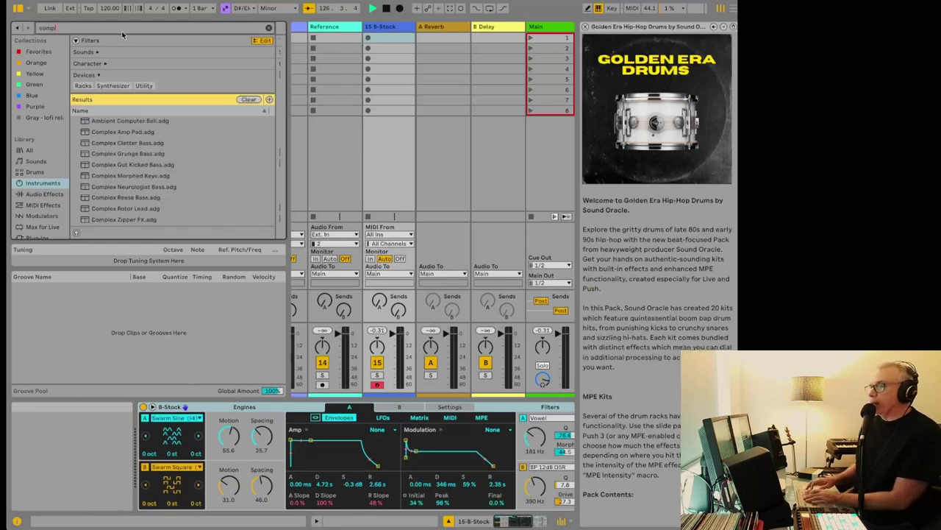
{"action": "key", "text": "BackSpace"}
{"action": "type", "text": "r"}
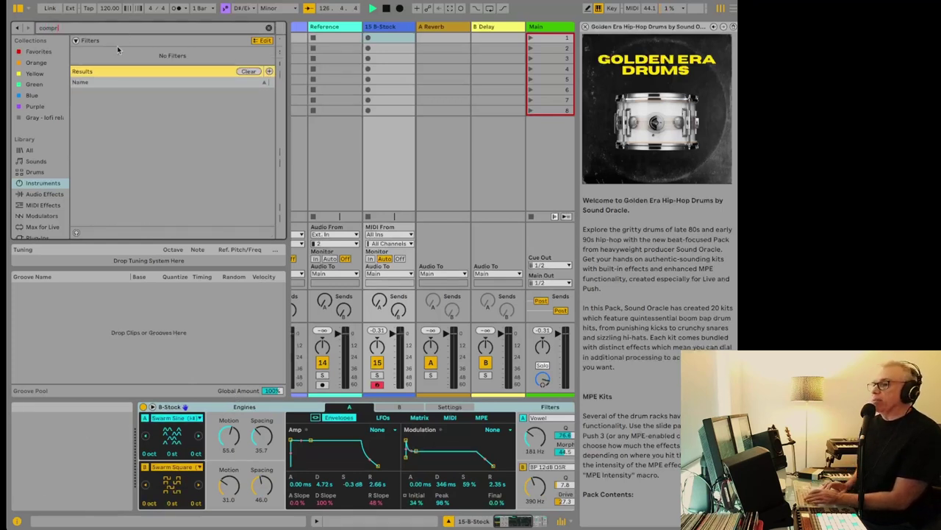
{"action": "left_click", "coordinate": [44, 193]}
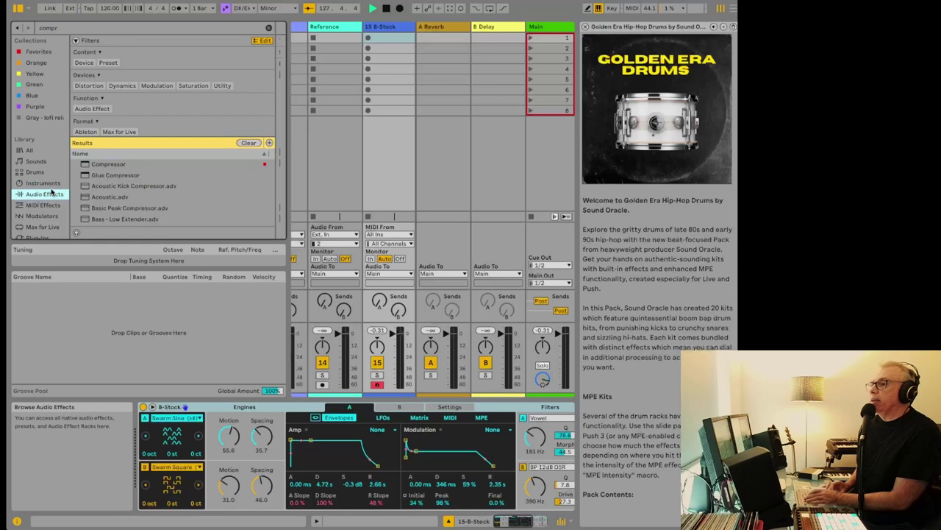
{"action": "key", "text": "Right"}
{"action": "key", "text": "Return"}
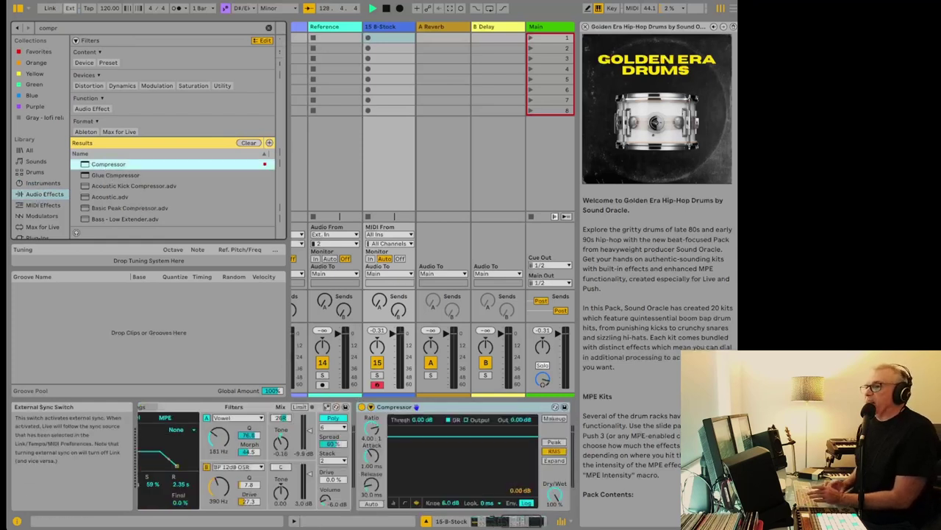
Return to the Meld search results and create a new track 16 holding Meld.
{"action": "left_click", "coordinate": [18, 28]}
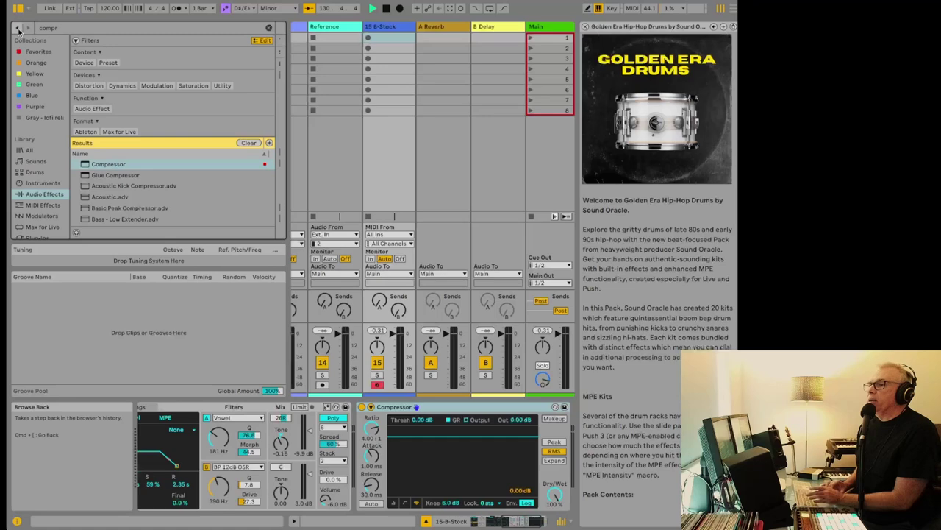
{"action": "left_click", "coordinate": [18, 28]}
{"action": "left_click", "coordinate": [17, 28]}
{"action": "left_click", "coordinate": [112, 165]}
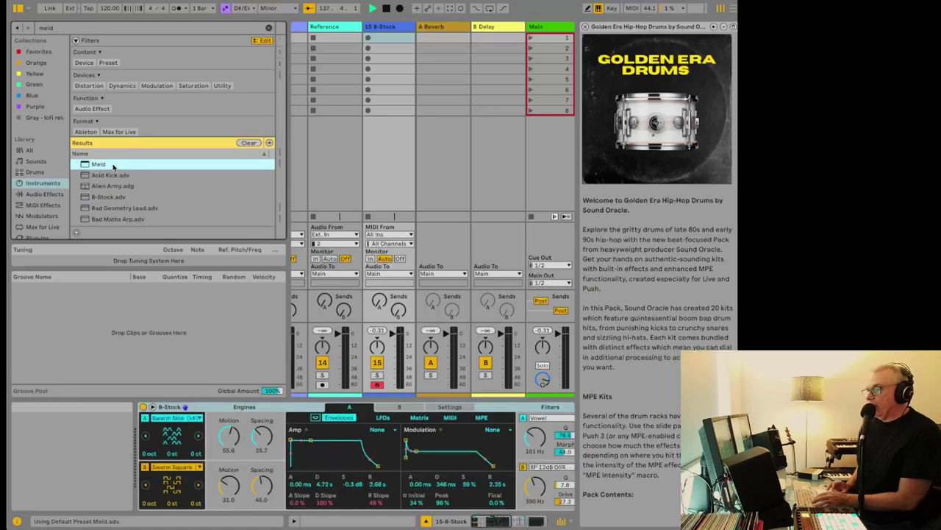
{"action": "double_click", "coordinate": [113, 165]}
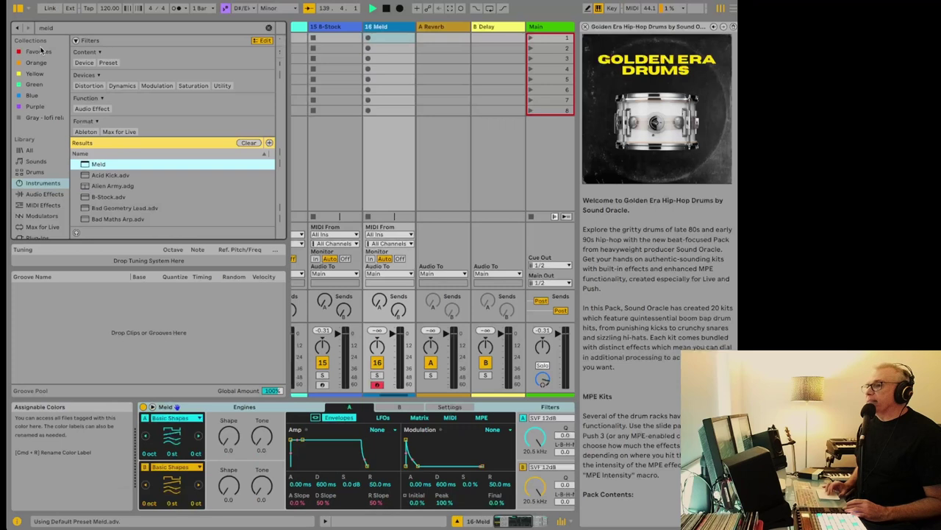
Replace the search with 'wavet' and drag Coping Kit from Drums into a new track 17.
{"action": "key", "text": "super+f"}
{"action": "key", "text": "BackSpace"}
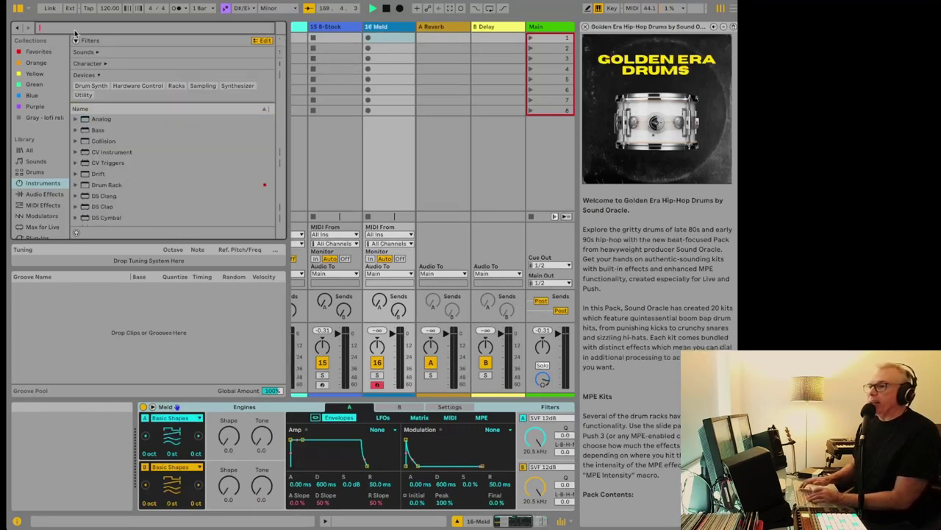
{"action": "type", "text": "wavet"}
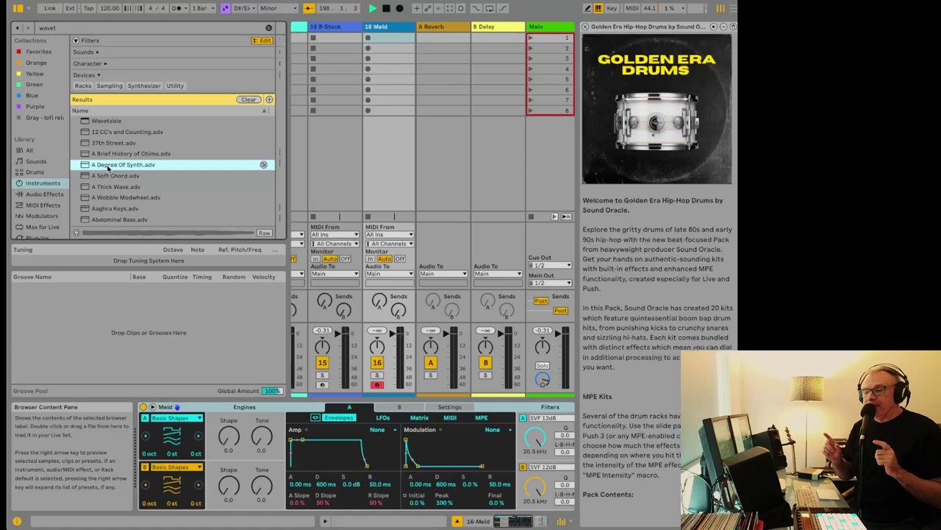
{"action": "left_click", "coordinate": [47, 171]}
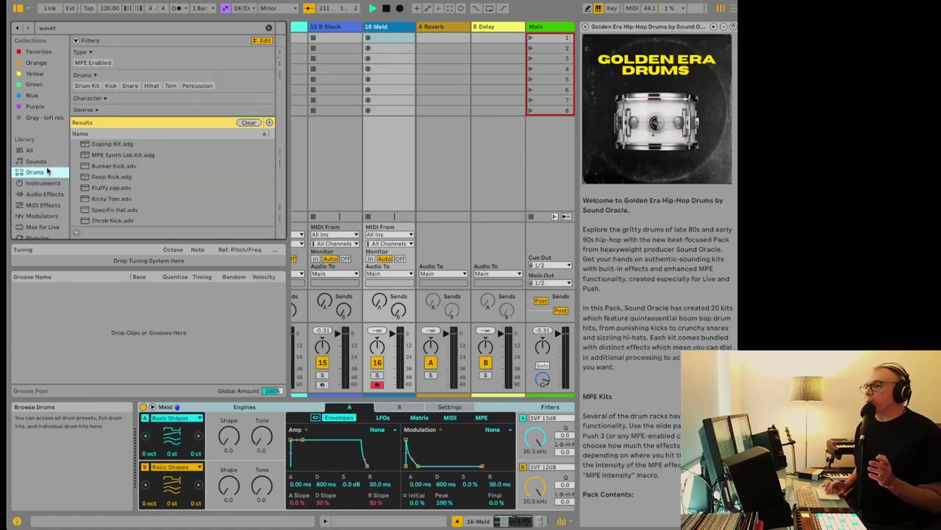
{"action": "left_click_drag", "start_coordinate": [114, 144], "coordinate": [423, 47]}
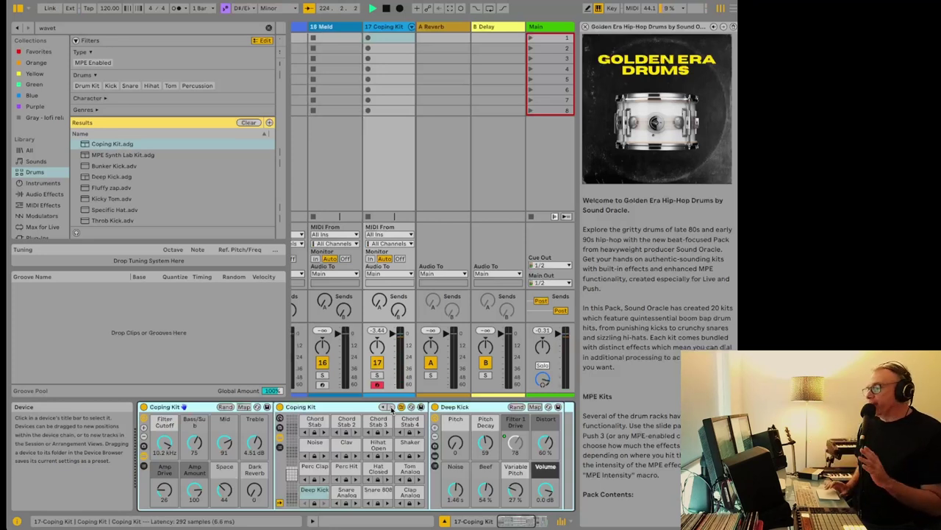
Step back and forward through browser history and load Bunker Kick onto track 17.
{"action": "left_click", "coordinate": [348, 81]}
{"action": "key", "text": "Right"}
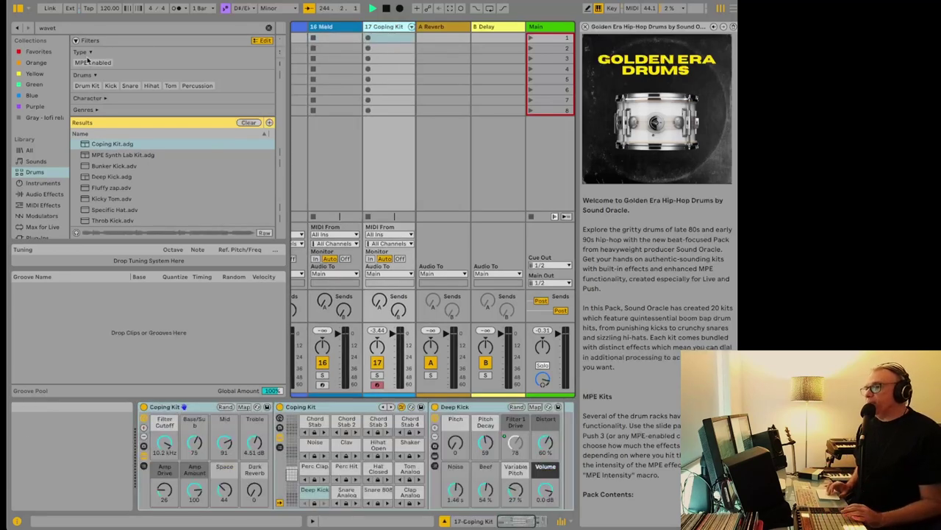
{"action": "left_click", "coordinate": [16, 29]}
{"action": "left_click", "coordinate": [15, 29]}
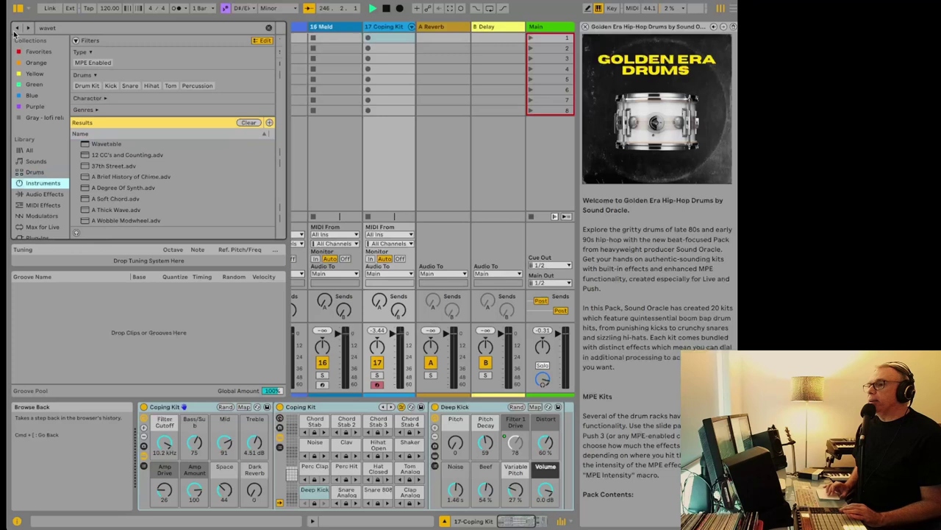
{"action": "left_click", "coordinate": [28, 28]}
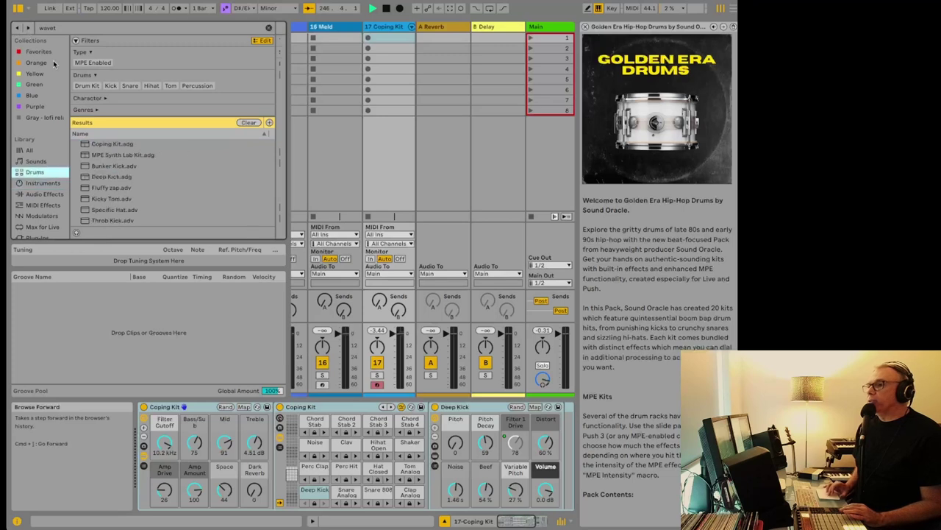
{"action": "double_click", "coordinate": [112, 165]}
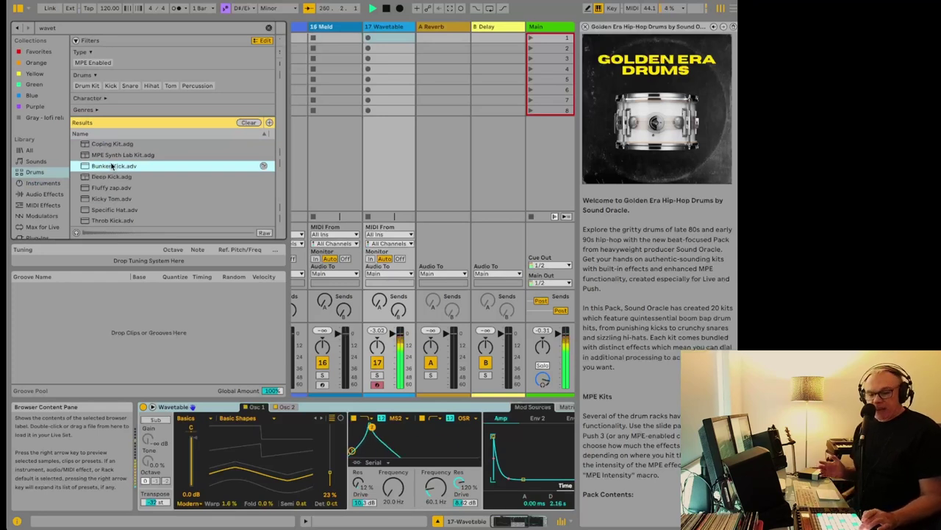
From sounds similar to Bunker Kick, load Sub L8LY, then Pixelated Bass.
{"action": "left_click", "coordinate": [263, 165]}
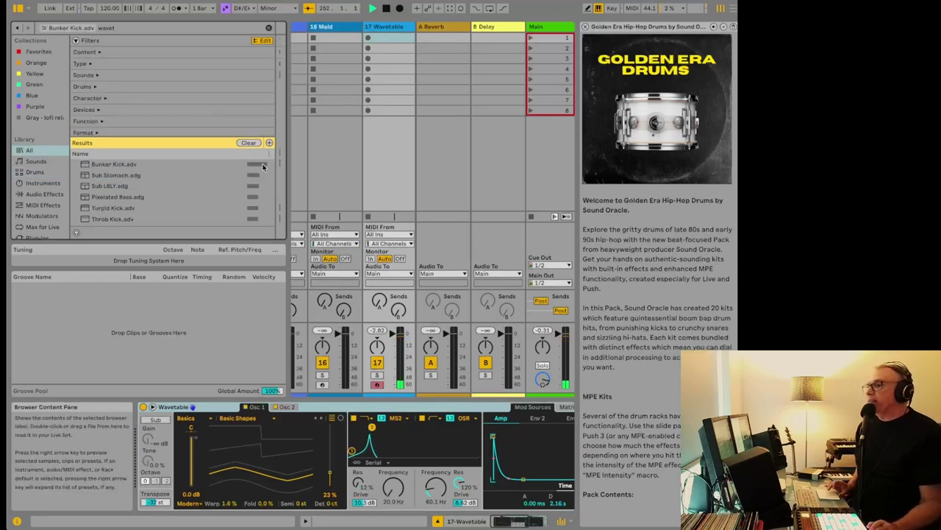
{"action": "scroll", "coordinate": [220, 179], "scroll_direction": "down", "scroll_amount": 1}
{"action": "left_click", "coordinate": [207, 169]}
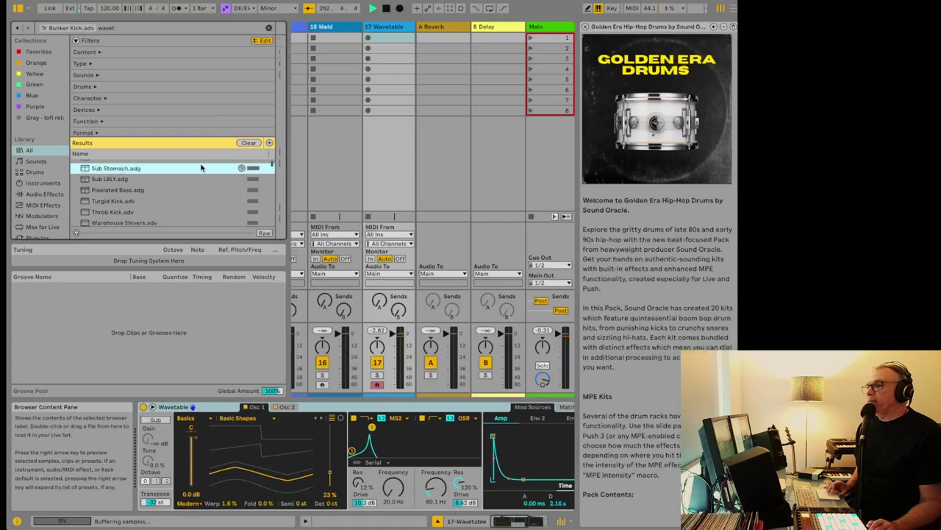
{"action": "double_click", "coordinate": [194, 178]}
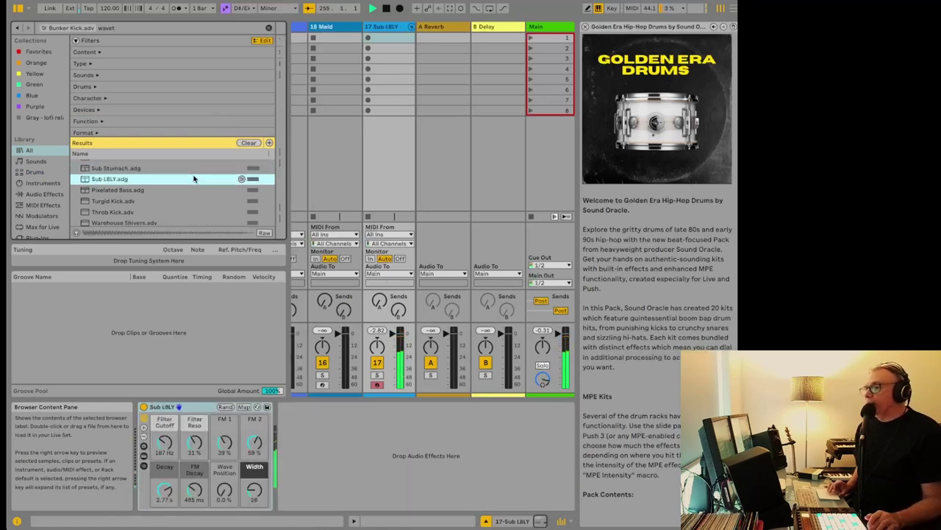
{"action": "left_click", "coordinate": [191, 190]}
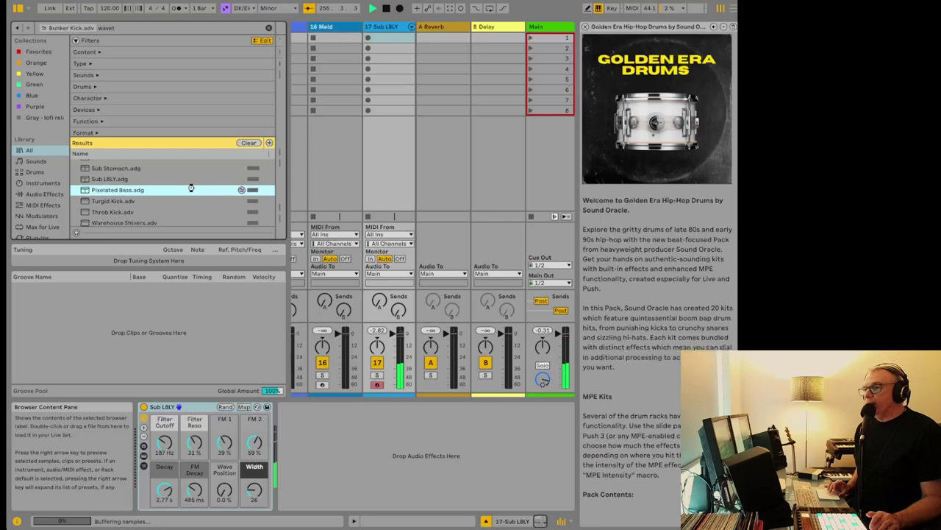
{"action": "double_click", "coordinate": [191, 190]}
Search 'wavet pad' and load Andreas Wide Pad onto track 17.
{"action": "left_click", "coordinate": [93, 28]}
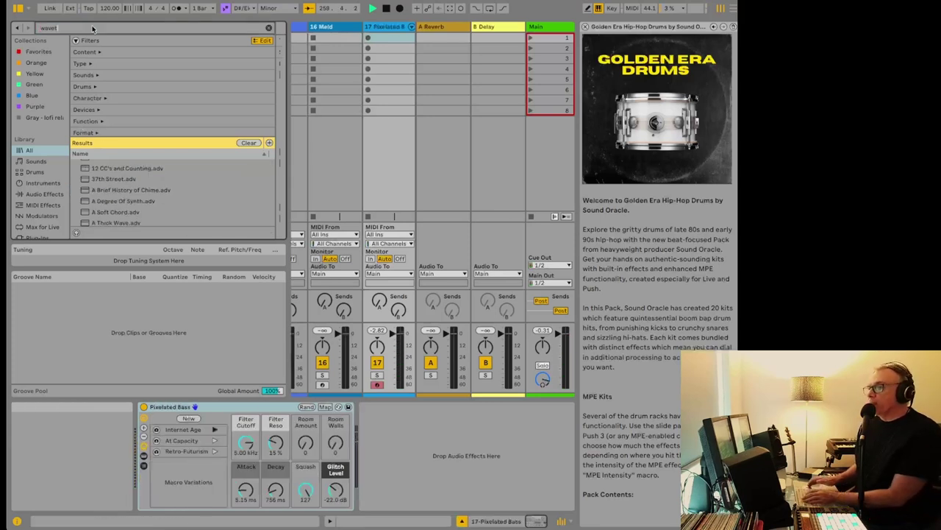
{"action": "type", "text": "ad"}
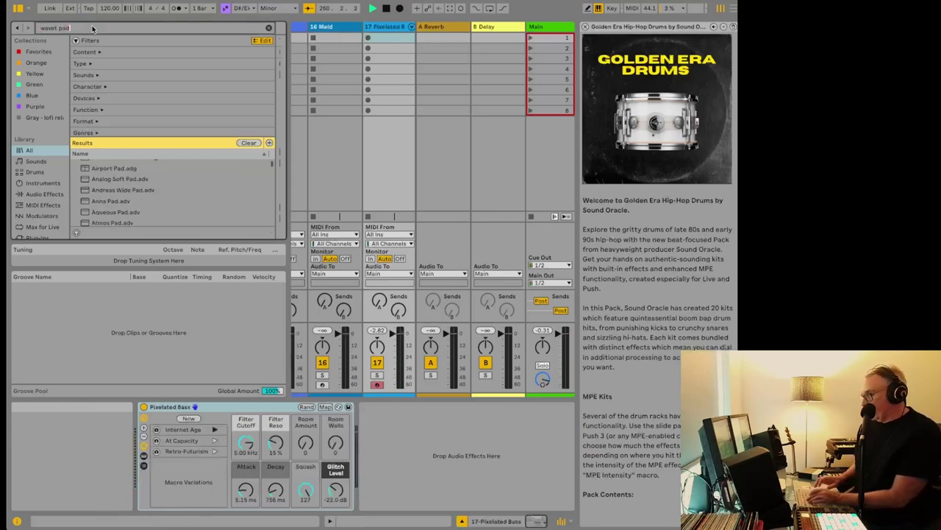
{"action": "double_click", "coordinate": [108, 190]}
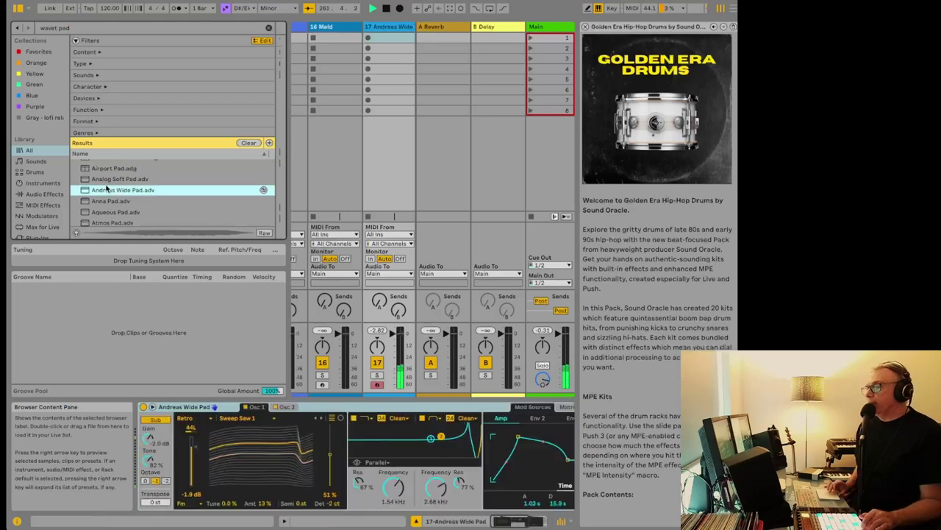
From pads similar to Andreas Wide Pad, try Abilene Winter and Synorch, ending on Moving Pictures Pad.
{"action": "left_click", "coordinate": [263, 189]}
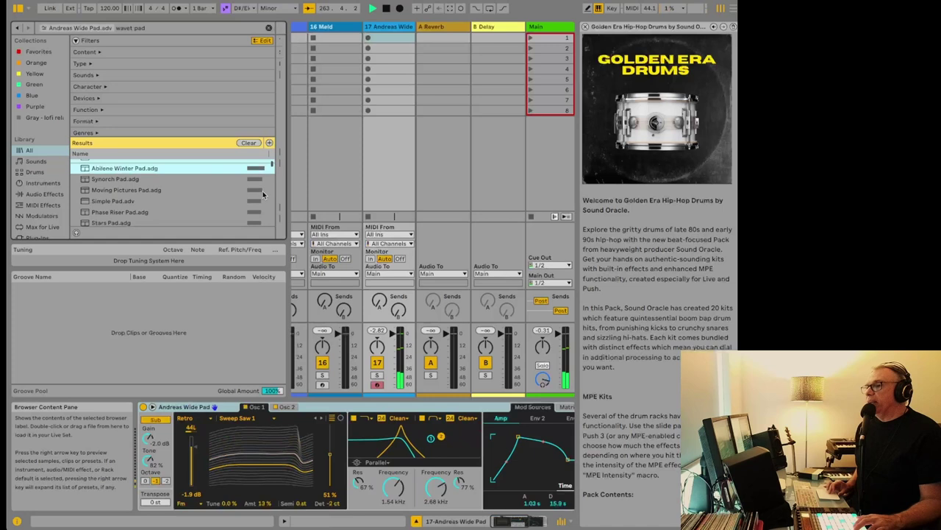
{"action": "scroll", "coordinate": [209, 192], "scroll_direction": "up", "scroll_amount": 1}
{"action": "double_click", "coordinate": [191, 175]}
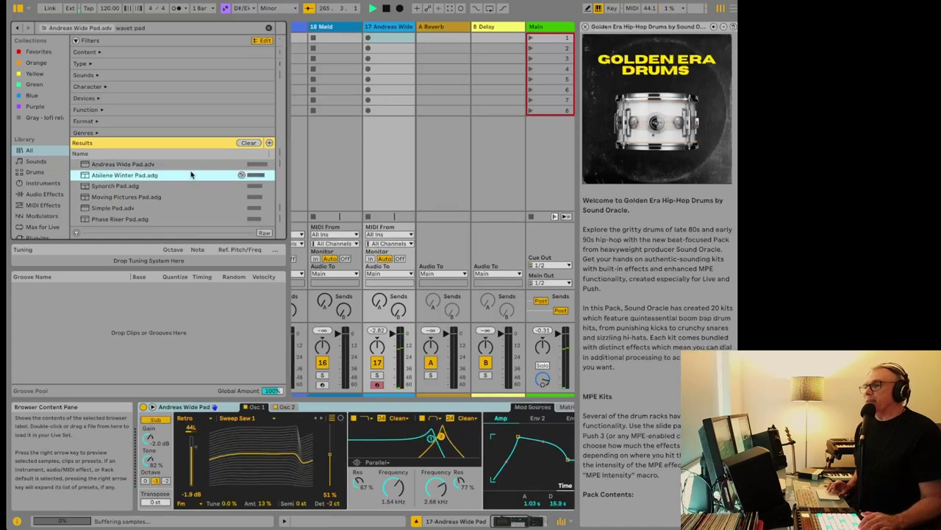
{"action": "double_click", "coordinate": [190, 186]}
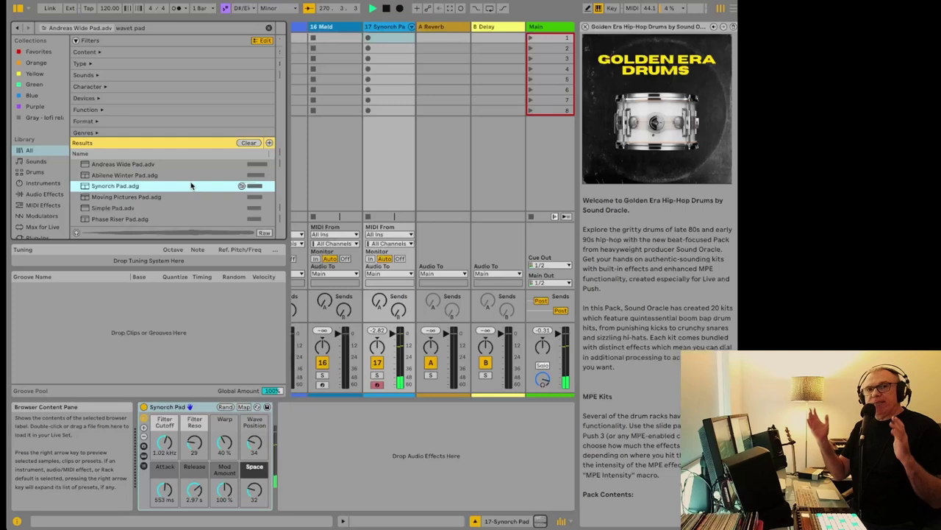
{"action": "key", "text": "Down"}
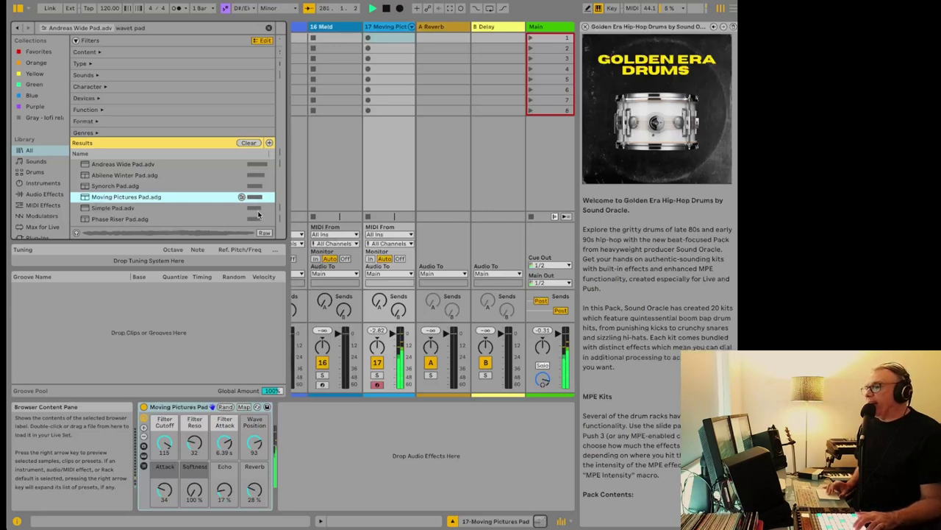
List sounds similar to Spacey Ambient Pad.
{"action": "scroll", "coordinate": [250, 210], "scroll_direction": "down", "scroll_amount": 2}
{"action": "left_click", "coordinate": [231, 206]}
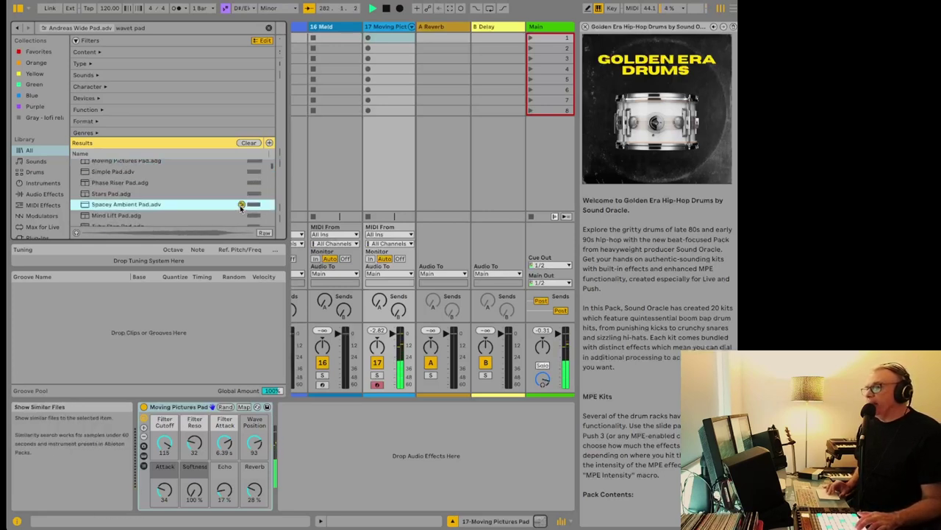
{"action": "scroll", "coordinate": [239, 208], "scroll_direction": "down", "scroll_amount": 3}
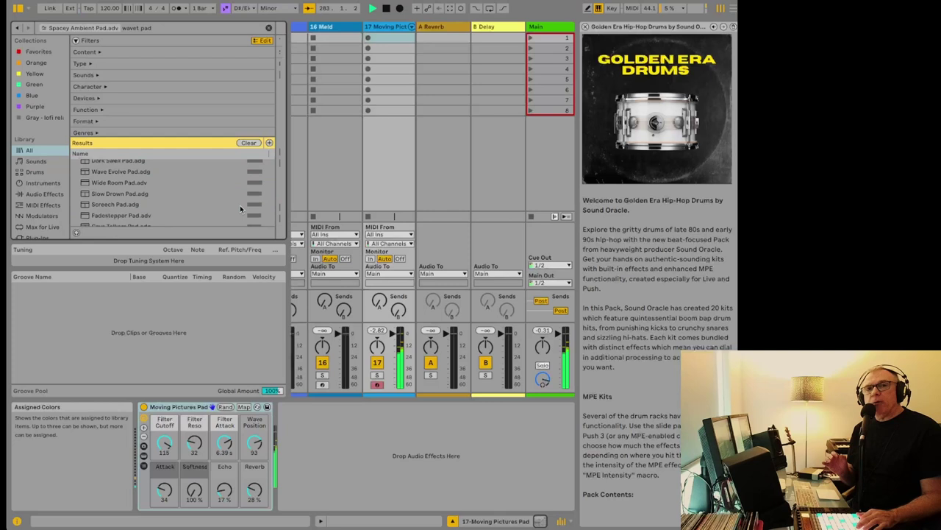
Load Fadestepper Pad, then Transcending Pluck Pad, onto track 17 from the similar-pad list.
{"action": "double_click", "coordinate": [151, 216]}
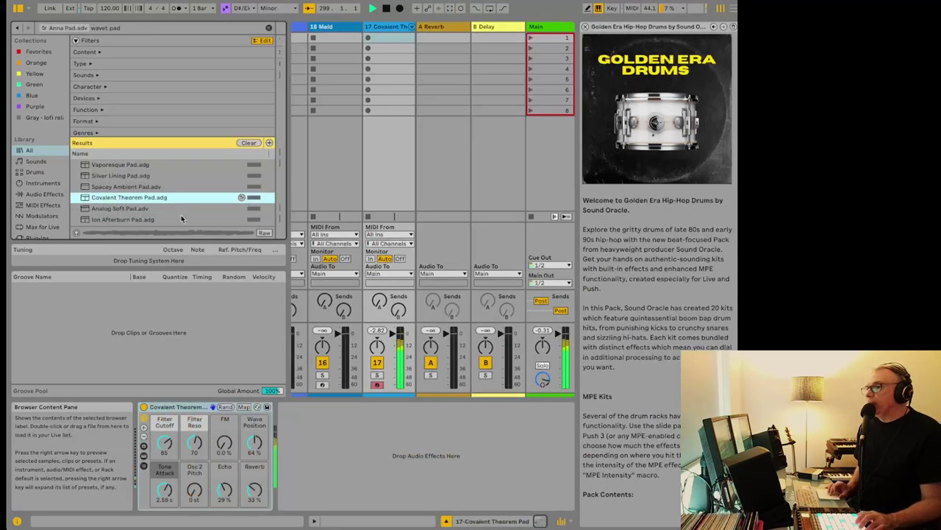
{"action": "scroll", "coordinate": [181, 217], "scroll_direction": "down", "scroll_amount": 5}
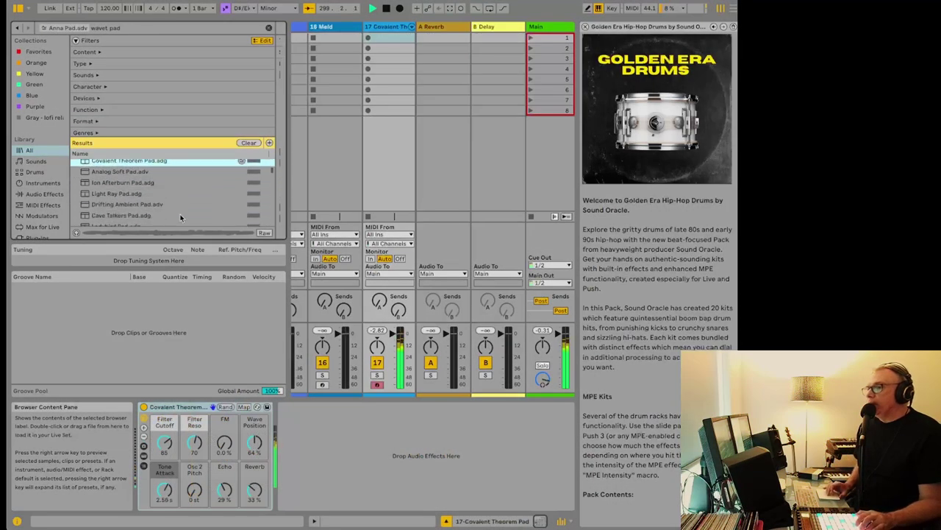
{"action": "double_click", "coordinate": [181, 212]}
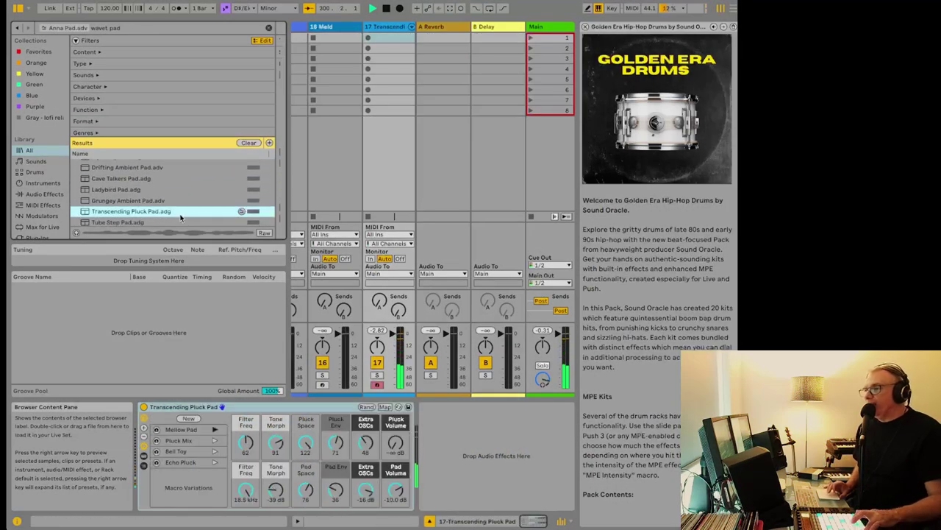